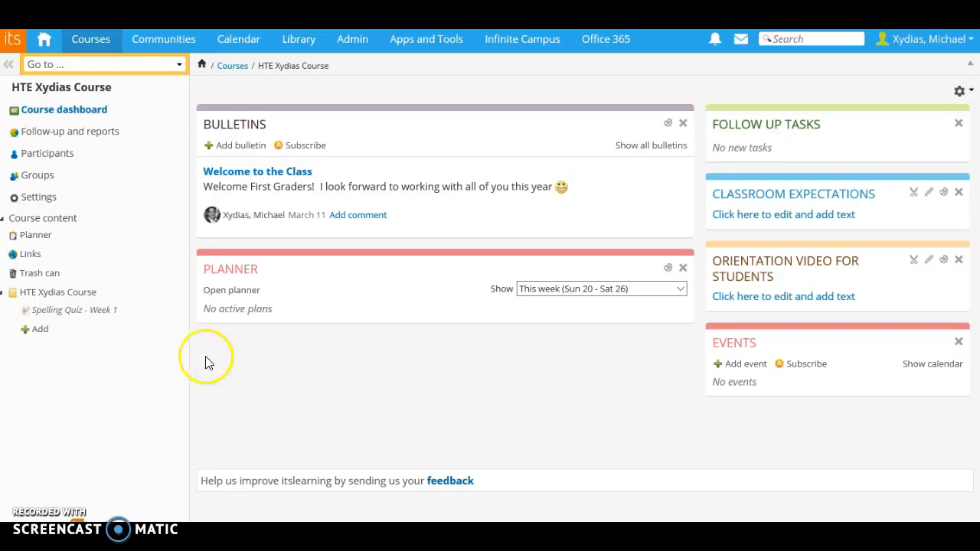
- Add a new test to the HTE Xydias Course folder and title it "Spelling Quiz - Week 2"
left_click(39, 330)
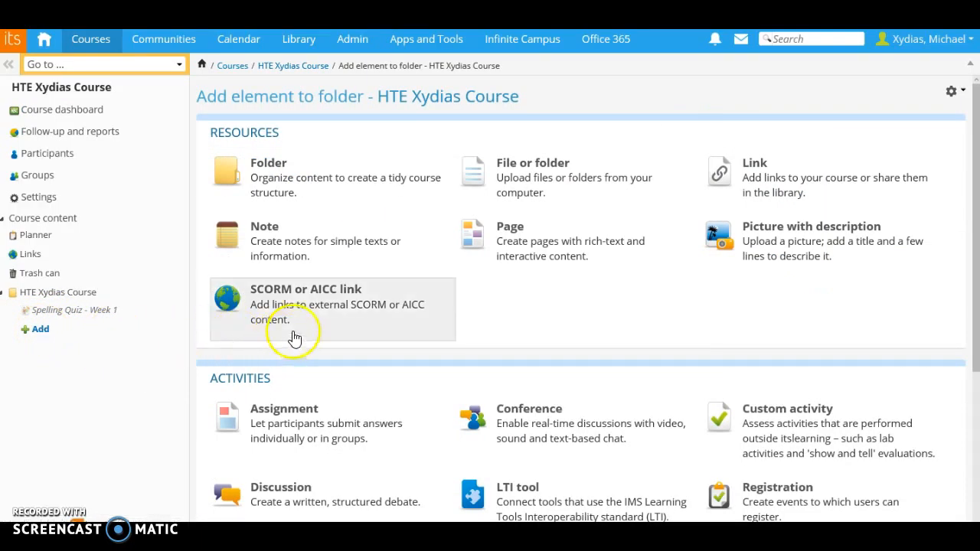
scroll(350, 299, "down", 3)
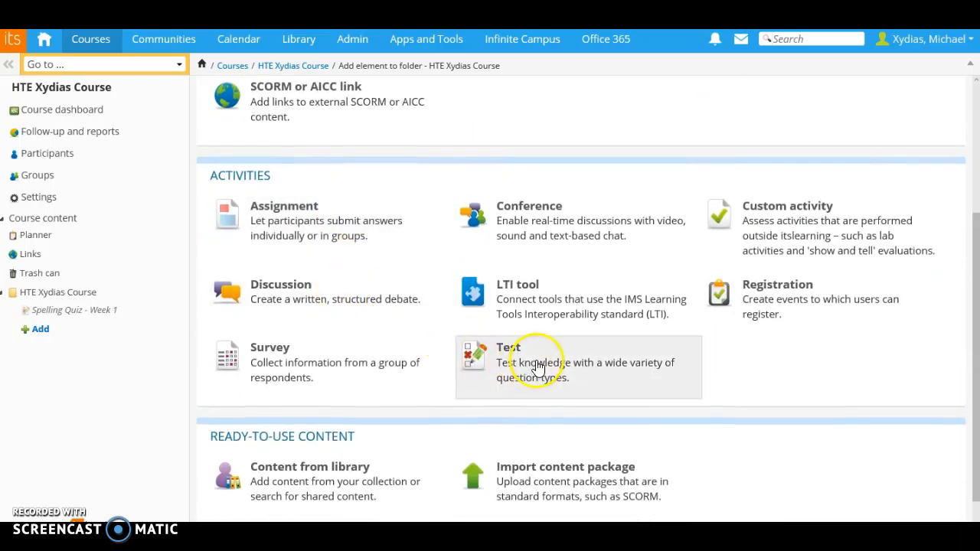
left_click(538, 367)
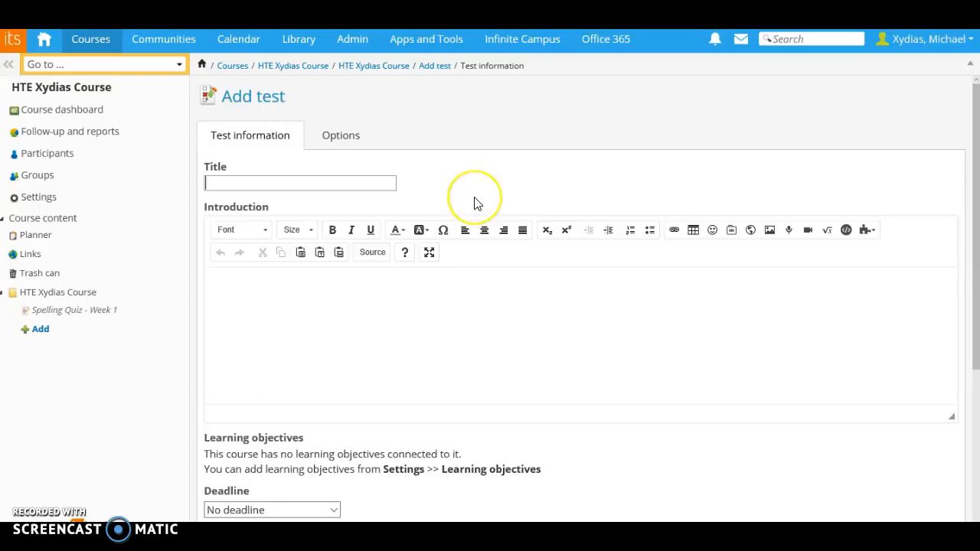
type("S")
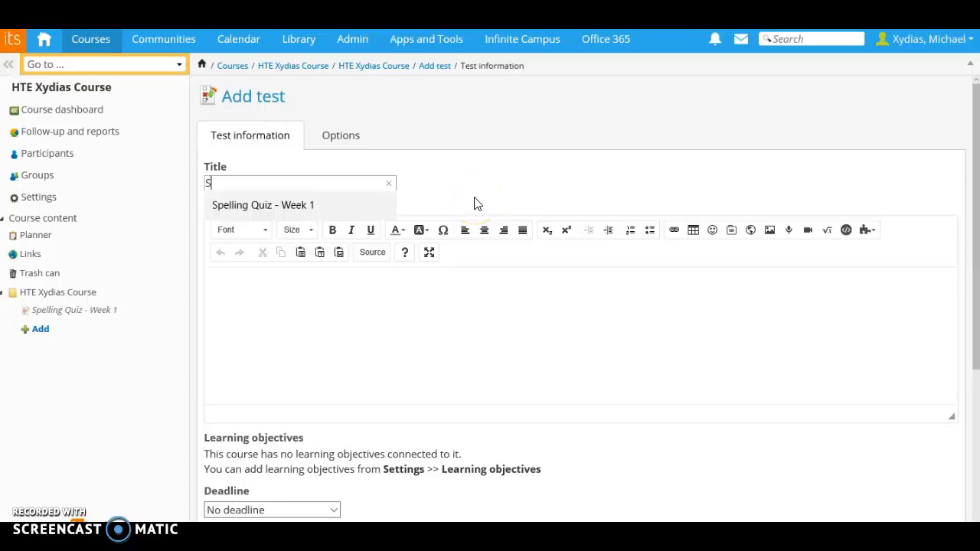
type("pelling Quiz - Week 2")
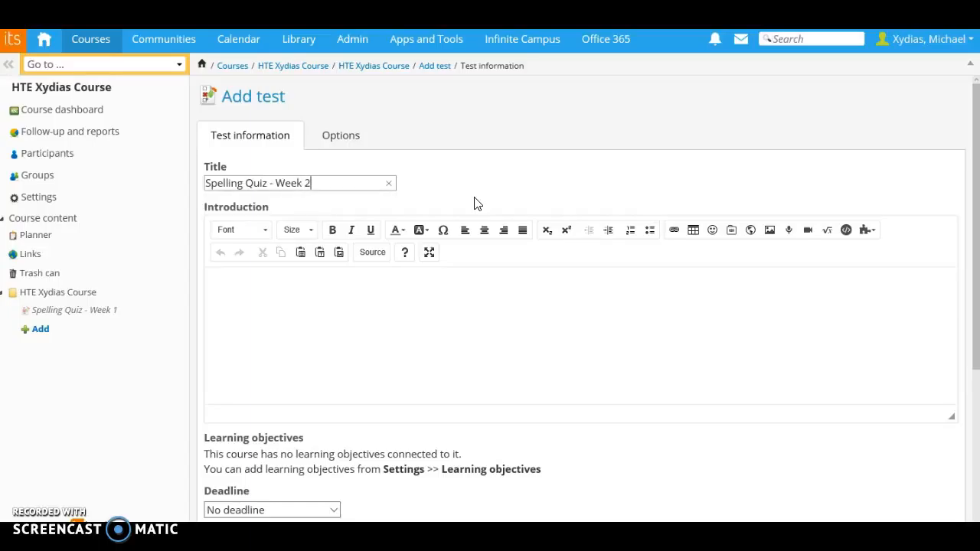
- Start the introduction with "Students will go ahead and click on the Play button to listen to words being read from this week's spelling list."
left_click(341, 291)
type("Studen")
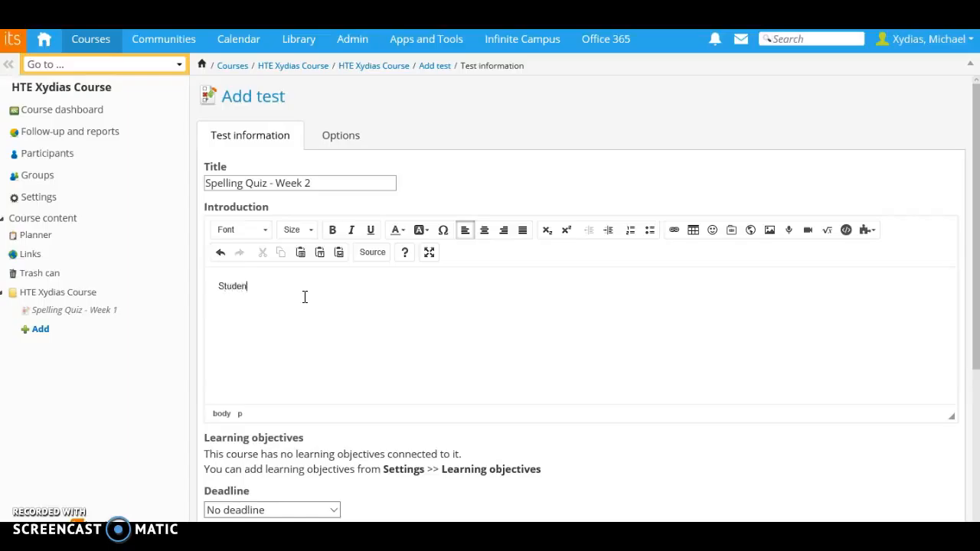
type("ts will go ahead and click on the Play button to")
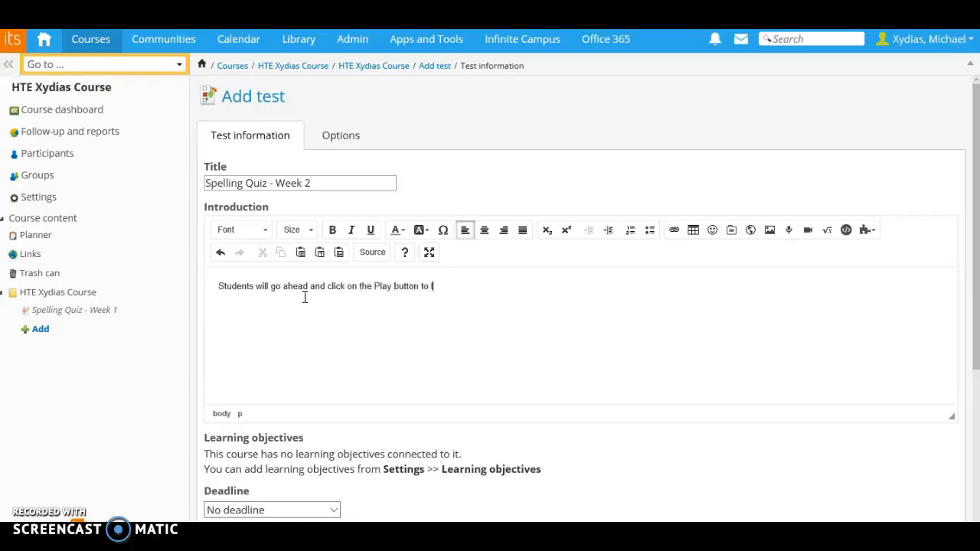
type(" listen to words being read")
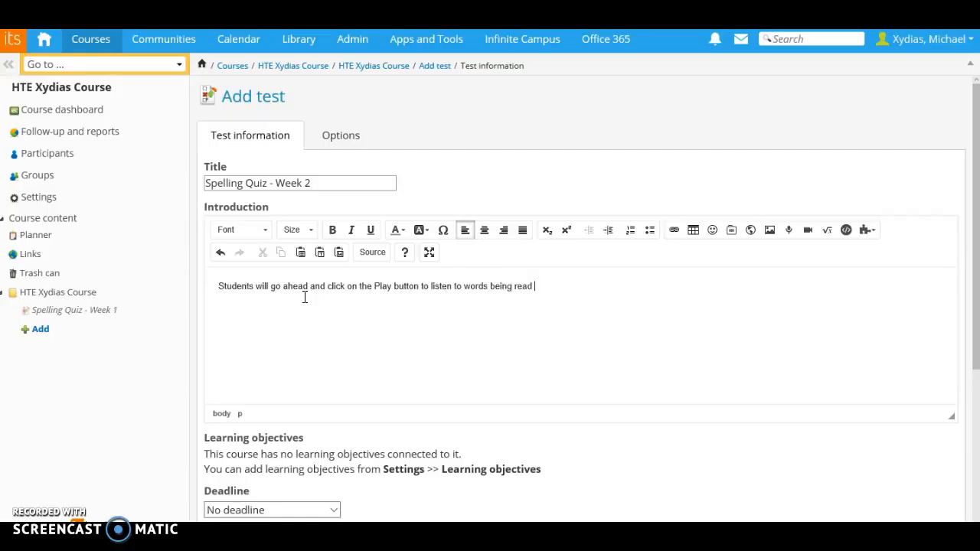
type(" firom this week's spelling list.")
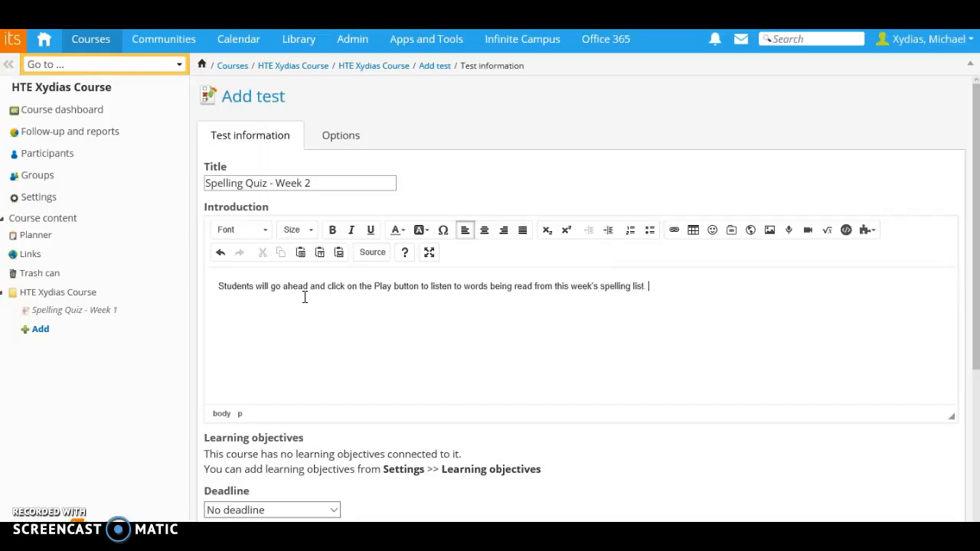
- Add to the introduction: "Please put on your headphones and press the play button. Type the word you hear in the blank box. Good Luck!"
type("ase put on your headphones and")
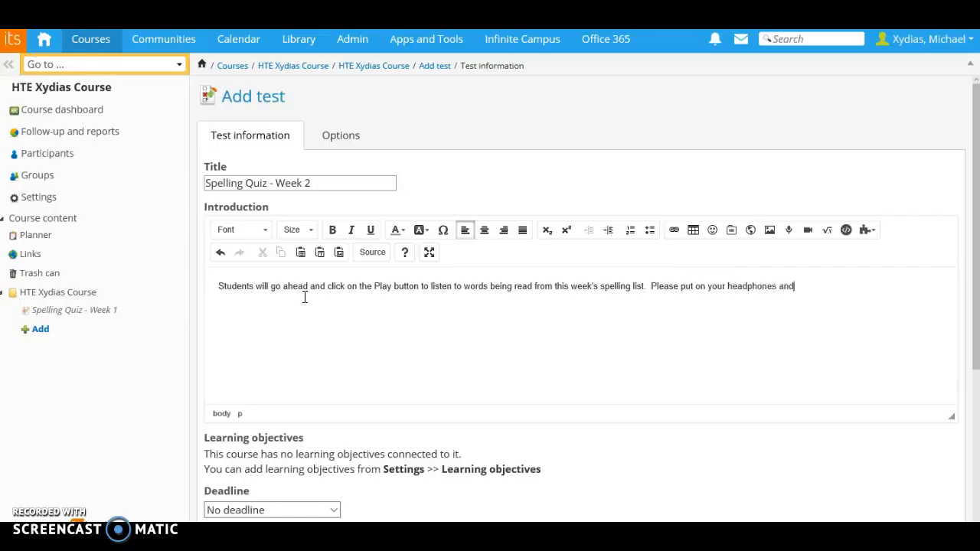
type(" press the play button.  Type the word you hear in the")
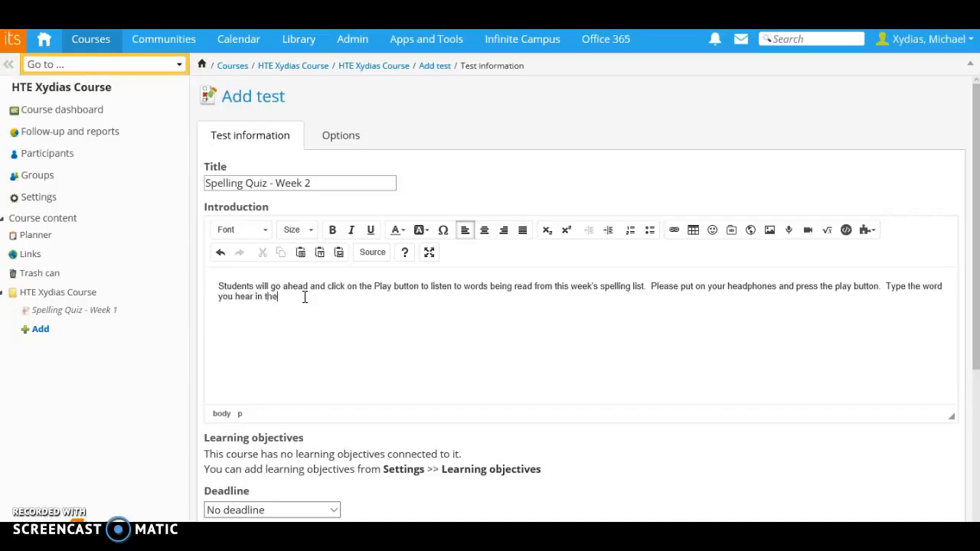
type(" blank box.  Good Luck!")
- Set the test's assessment to Score and make the test mandatory
scroll(367, 321, "down", 2)
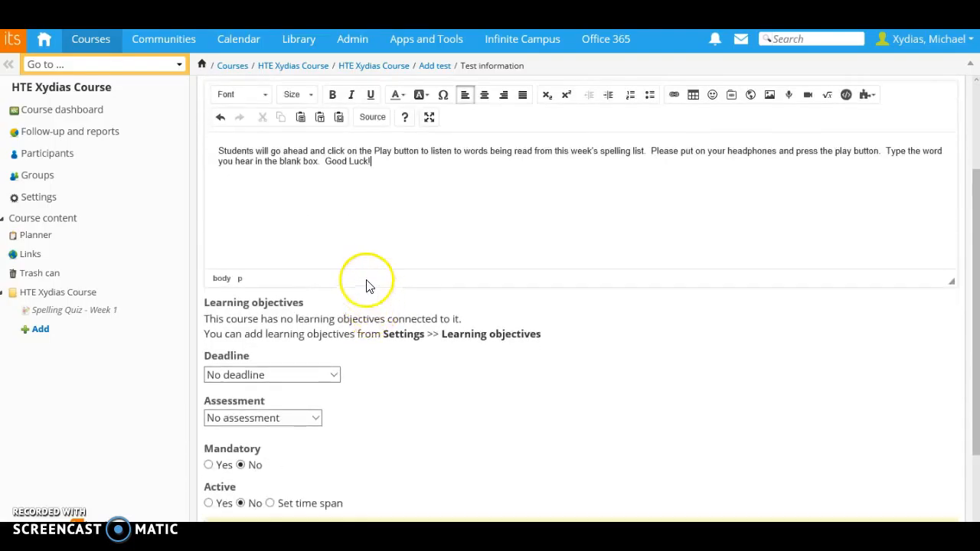
scroll(366, 284, "down", 2)
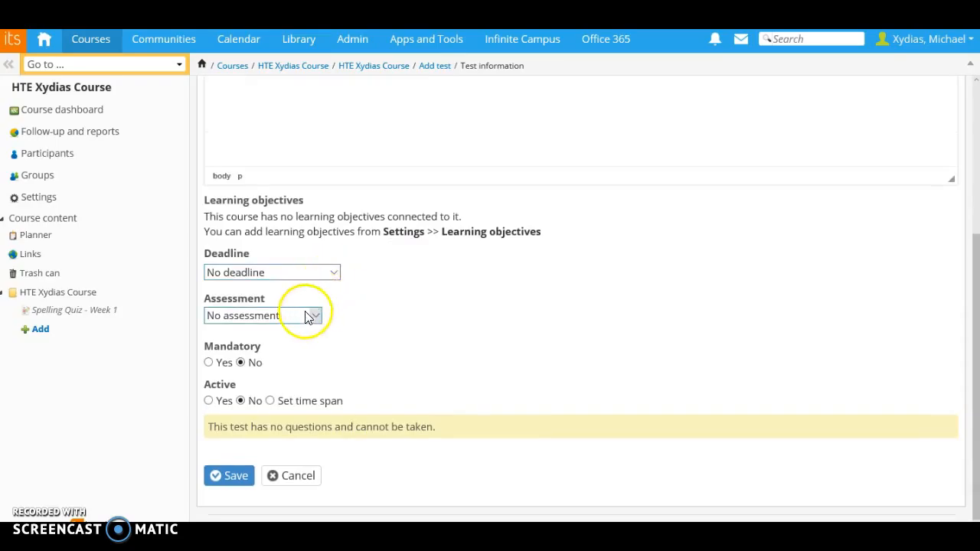
left_click(255, 316)
left_click(249, 329)
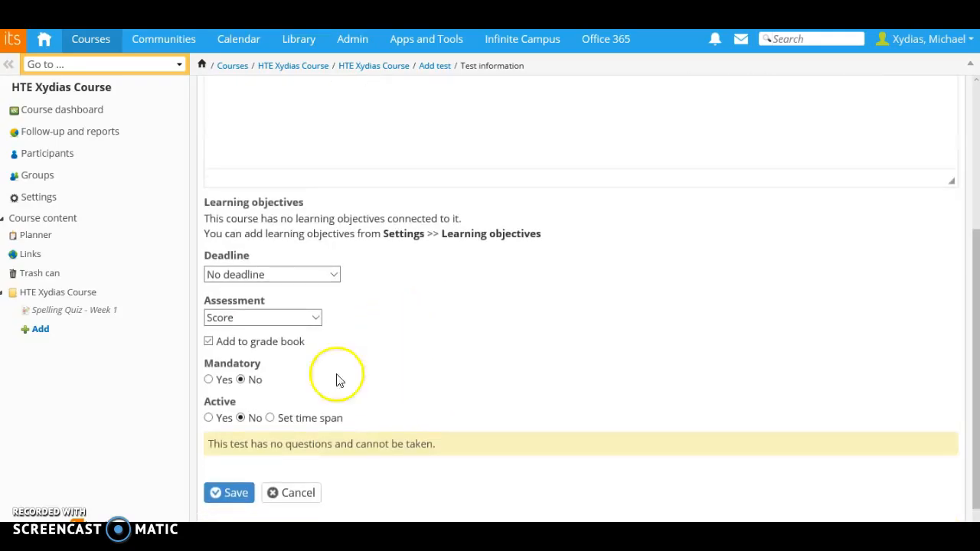
left_click(208, 380)
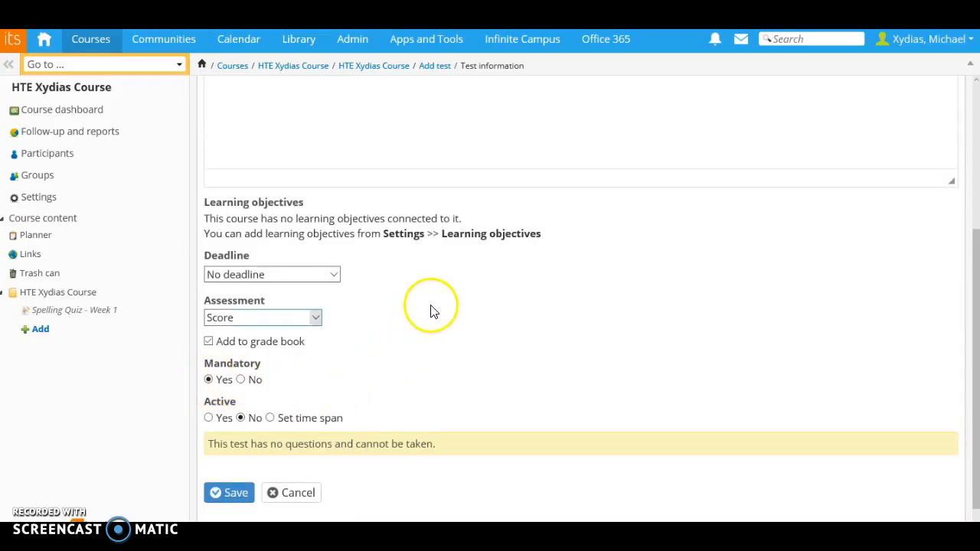
scroll(427, 318, "down", 1)
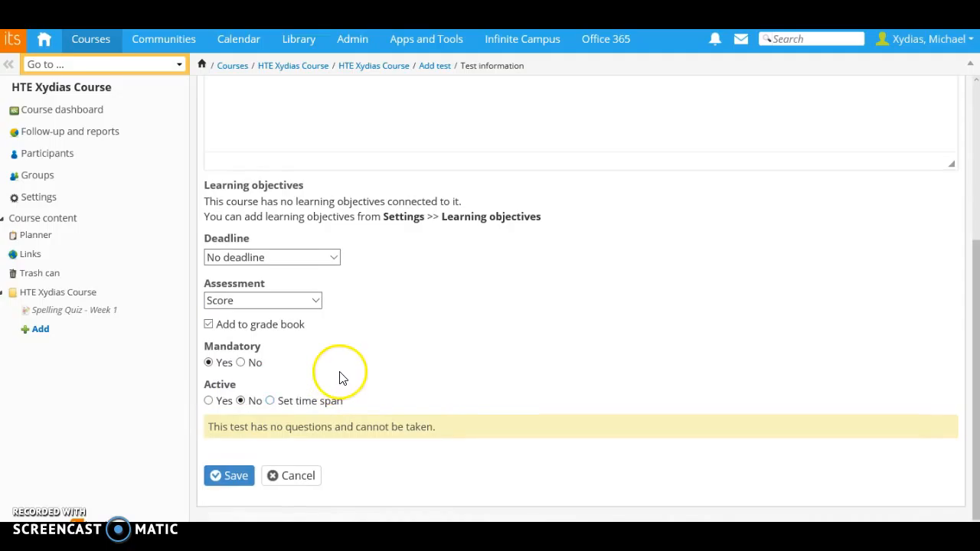
- Review the test's options for scoring, question navigation, allowed attempts, maximum time per attempt and feedback
scroll(375, 371, "up", 5)
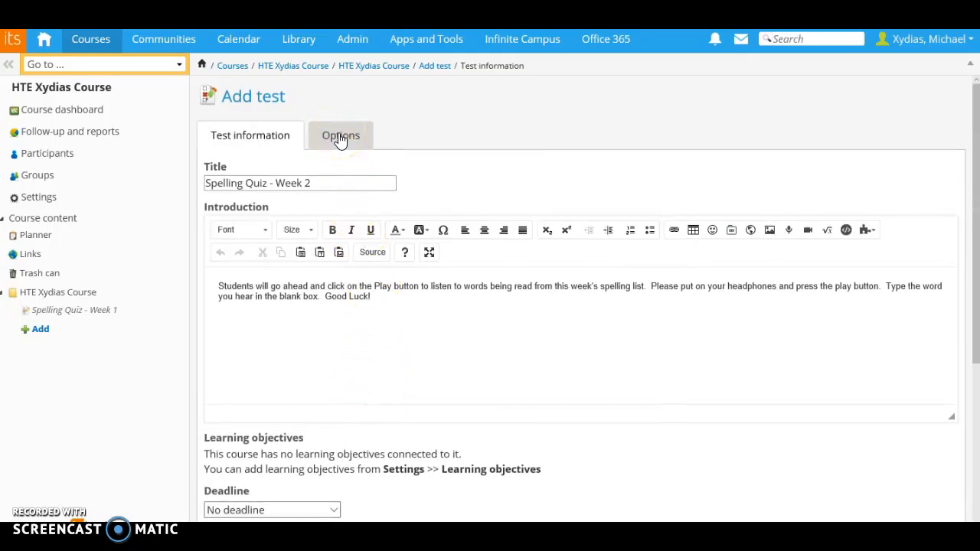
left_click(340, 141)
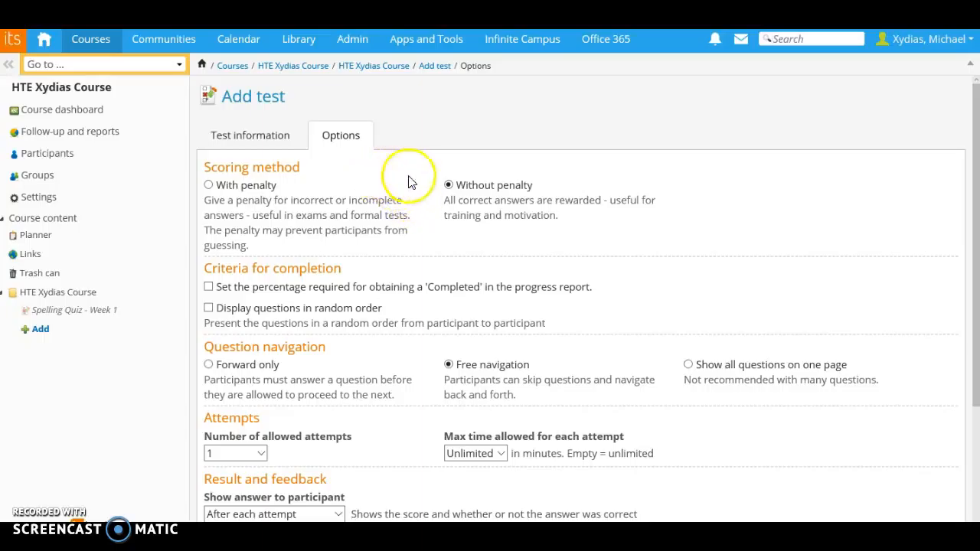
scroll(426, 205, "down", 1)
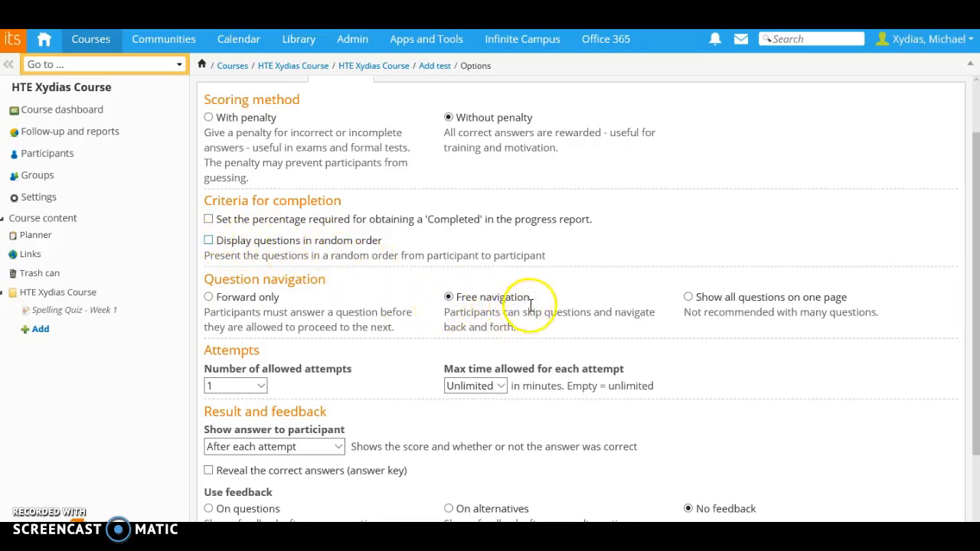
scroll(395, 291, "down", 2)
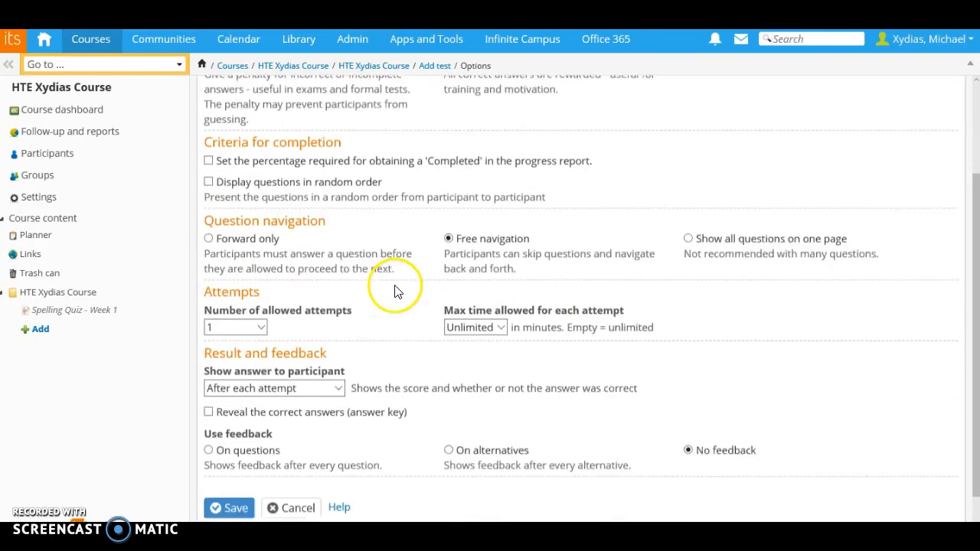
scroll(395, 291, "down", 1)
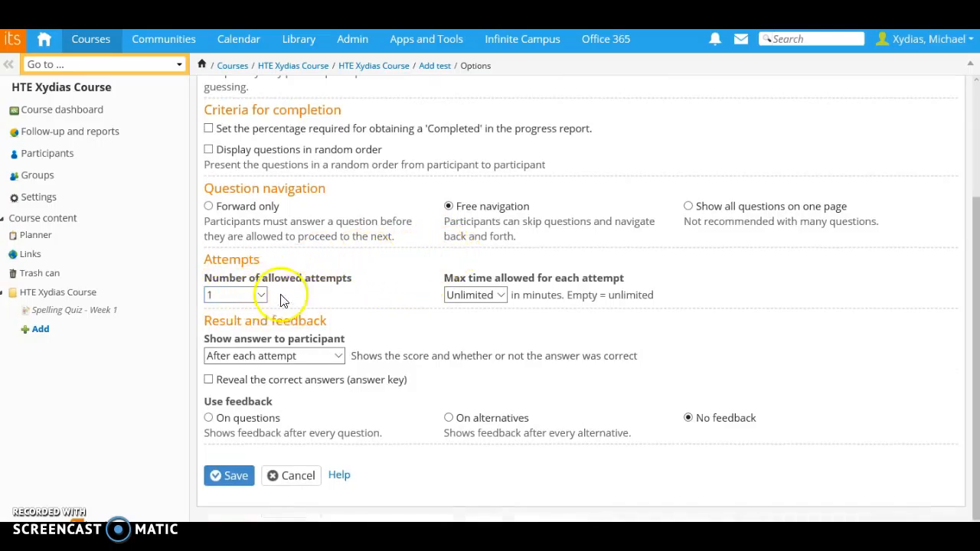
left_click(260, 297)
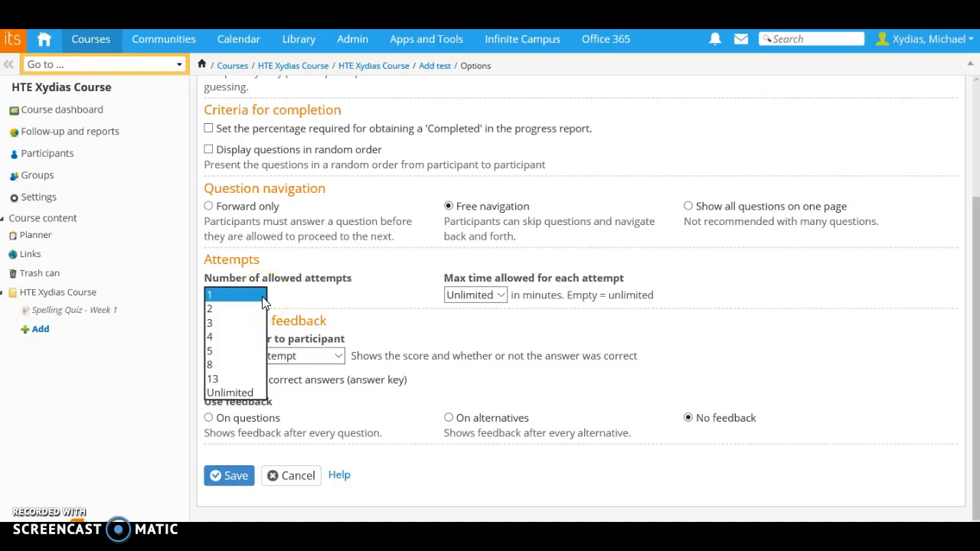
left_click(262, 299)
left_click(502, 299)
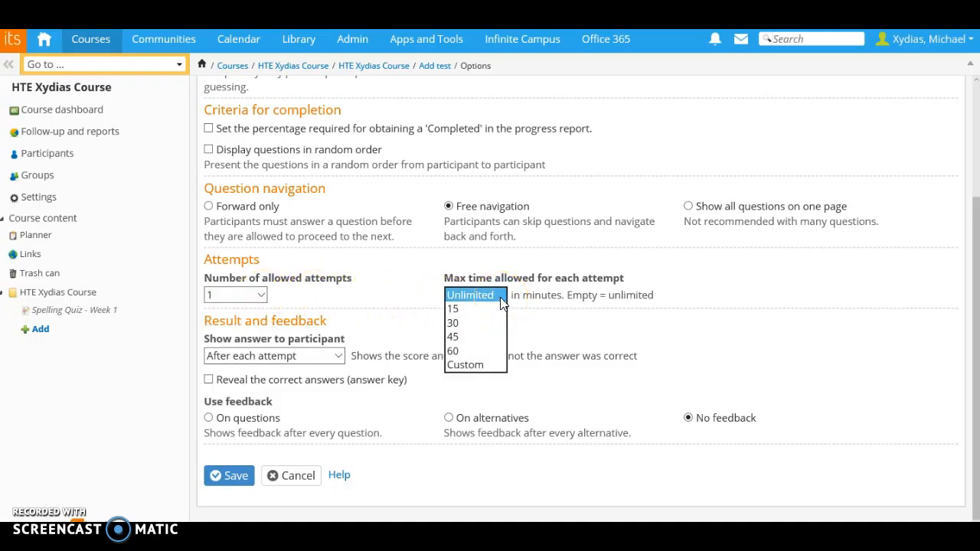
left_click(482, 297)
left_click(407, 284)
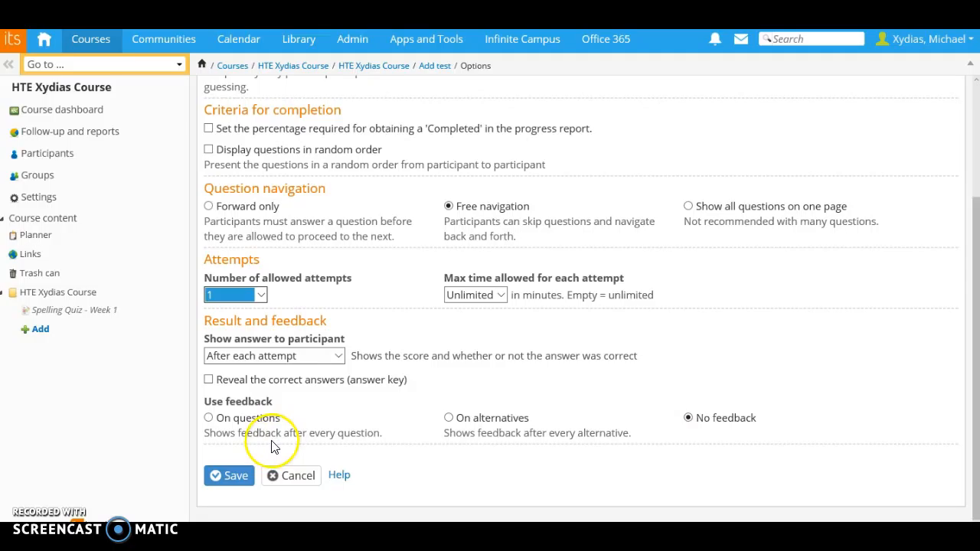
- Save the new spelling test with its current options
scroll(360, 426, "up", 2)
scroll(306, 444, "down", 2)
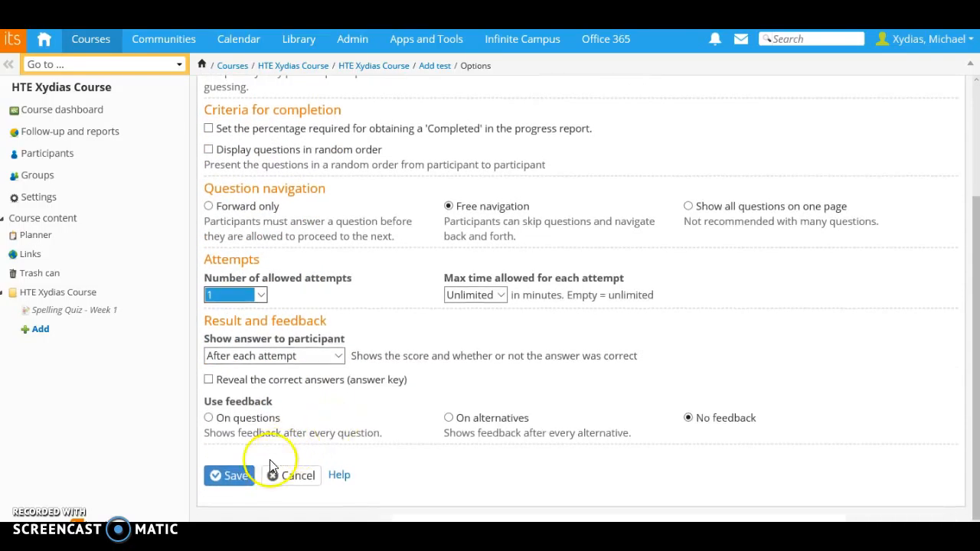
left_click(230, 474)
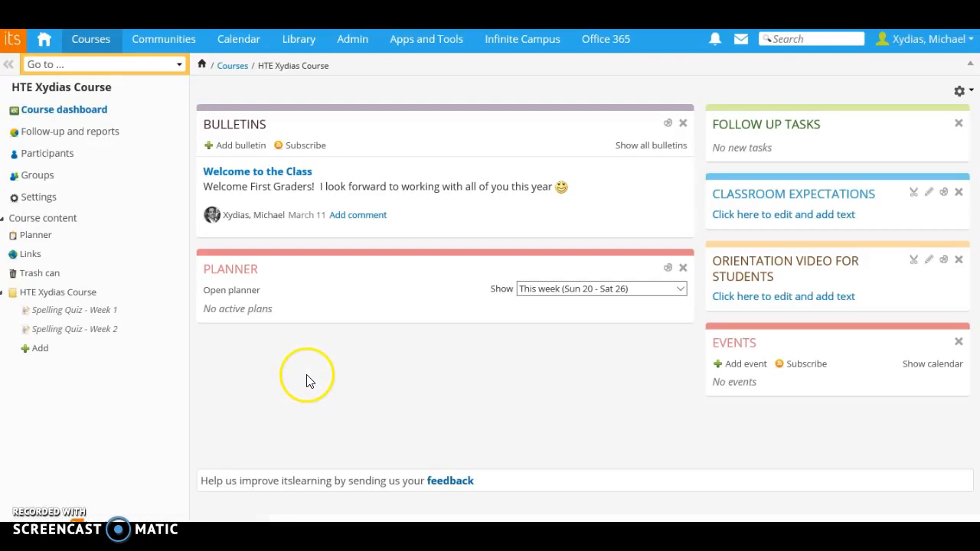
- Open the questions of Spelling Quiz - Week 2 and add a fill in the blank question
left_click(81, 340)
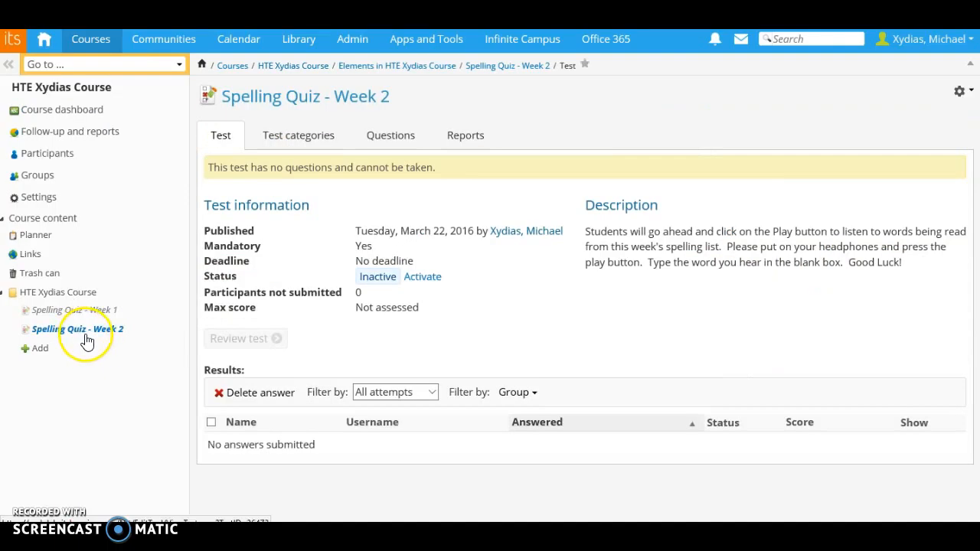
left_click(407, 139)
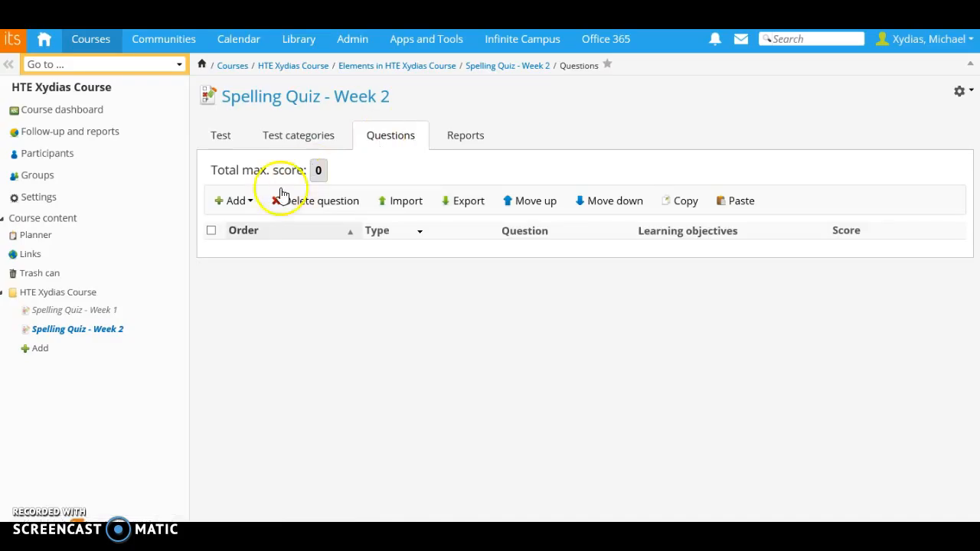
left_click(239, 204)
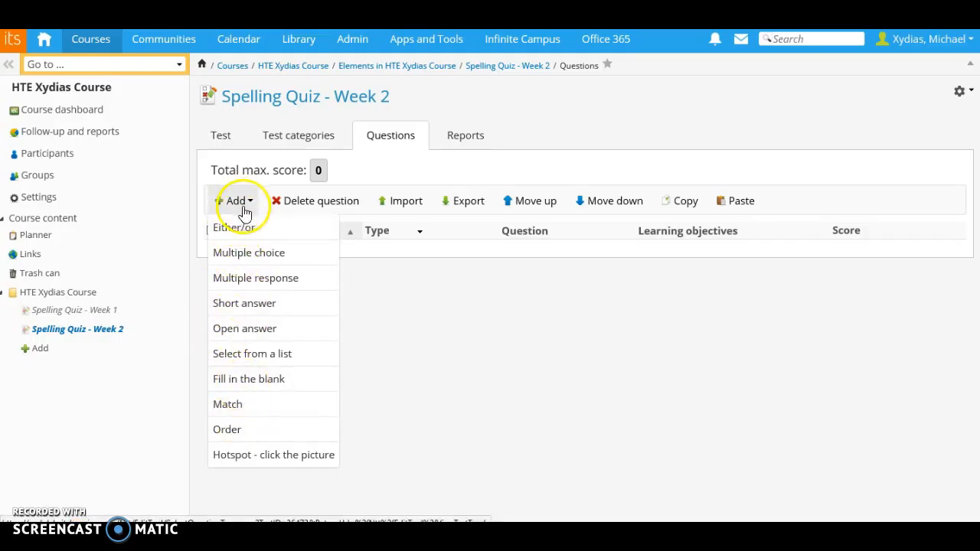
left_click(251, 383)
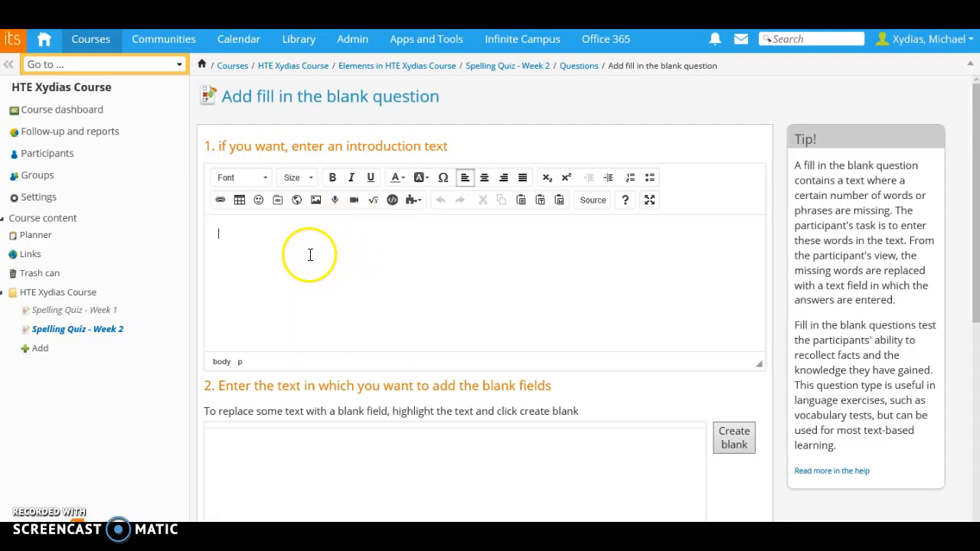
- Record an audio clip named "Week 2 - Word 1" for the question's introduction, allowing microphone access
left_click(335, 200)
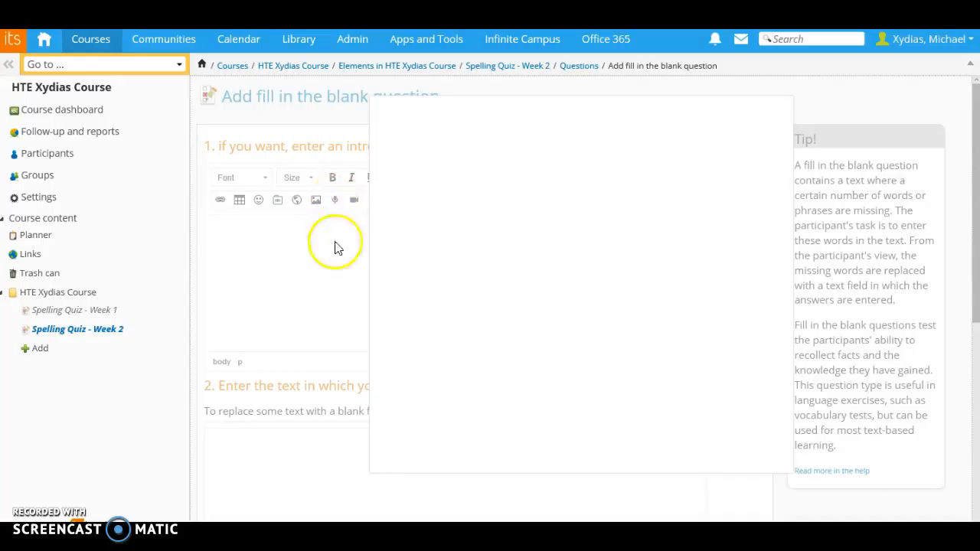
left_click(390, 239)
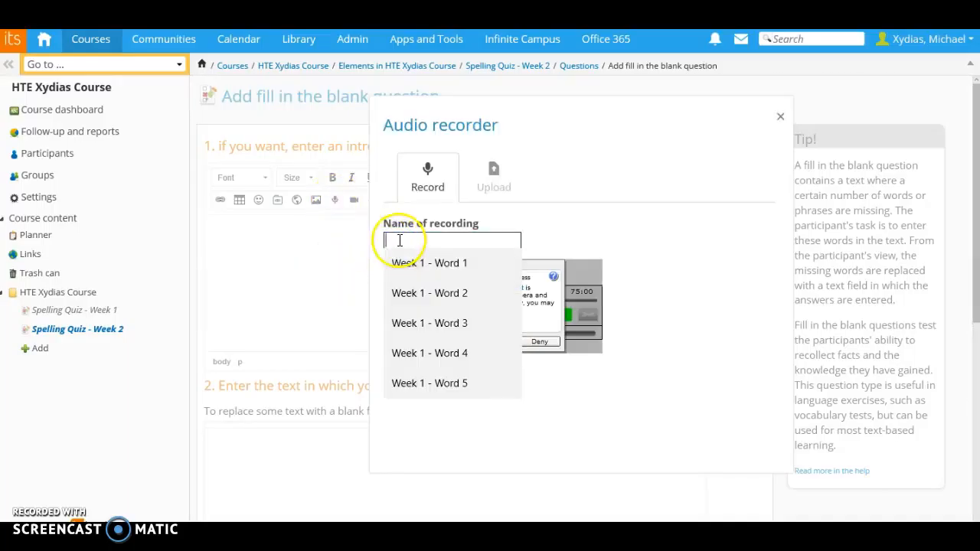
type("Week 2 - Word 1")
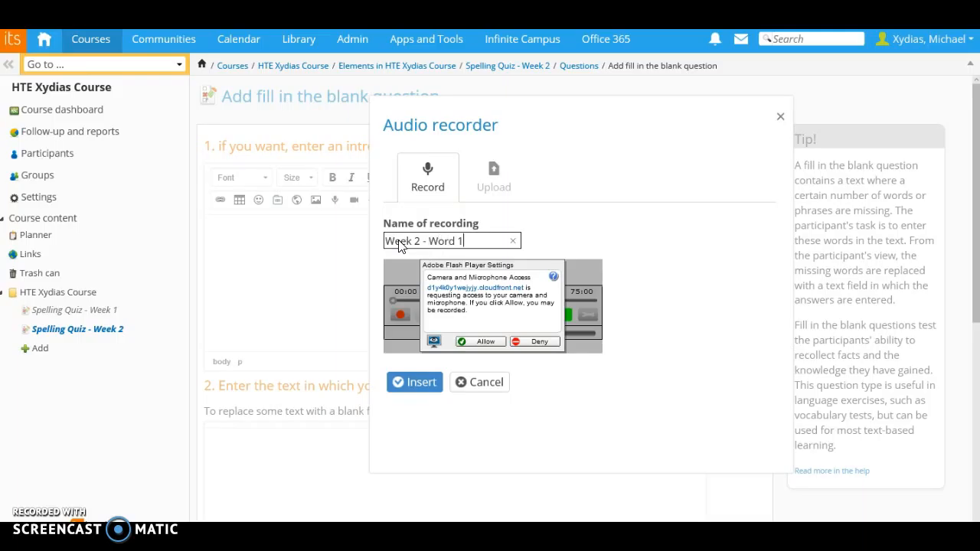
left_click(480, 342)
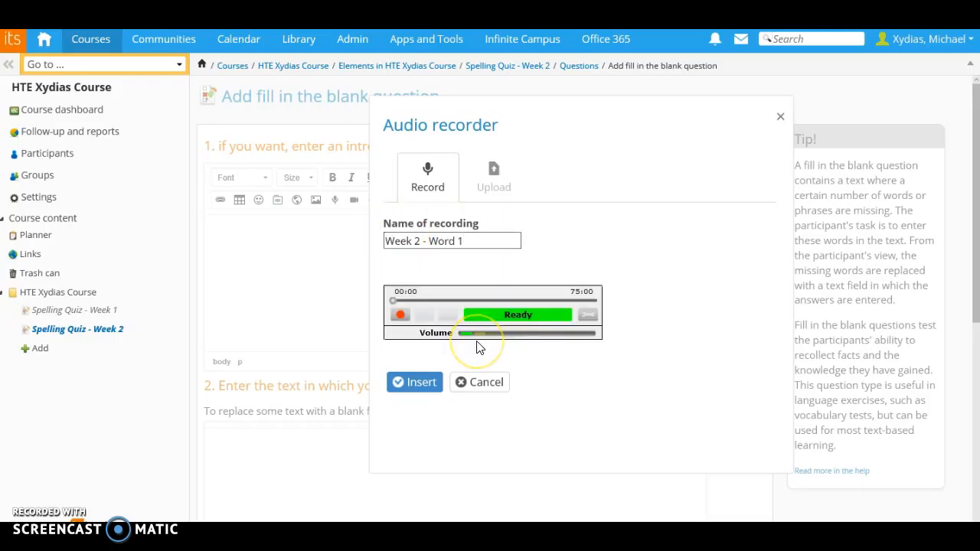
left_click(399, 331)
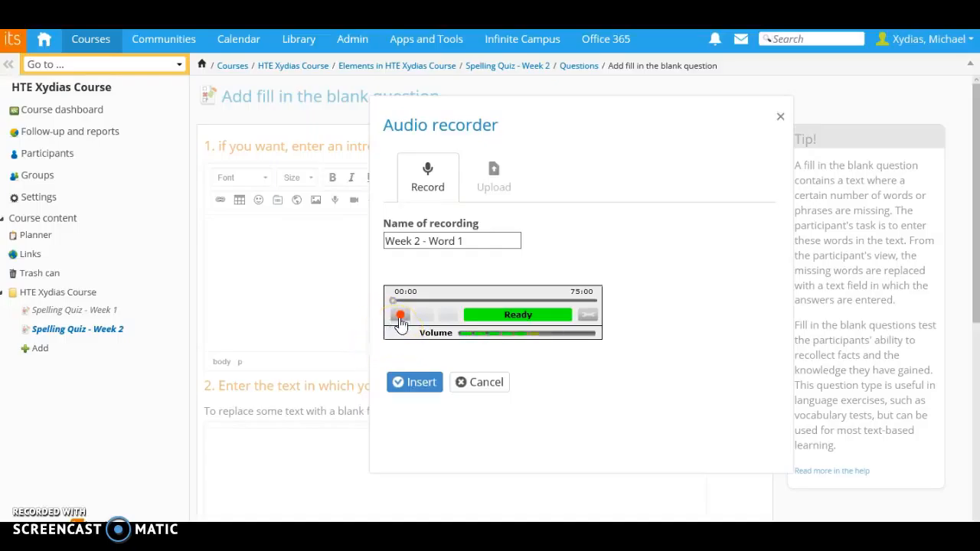
left_click(399, 317)
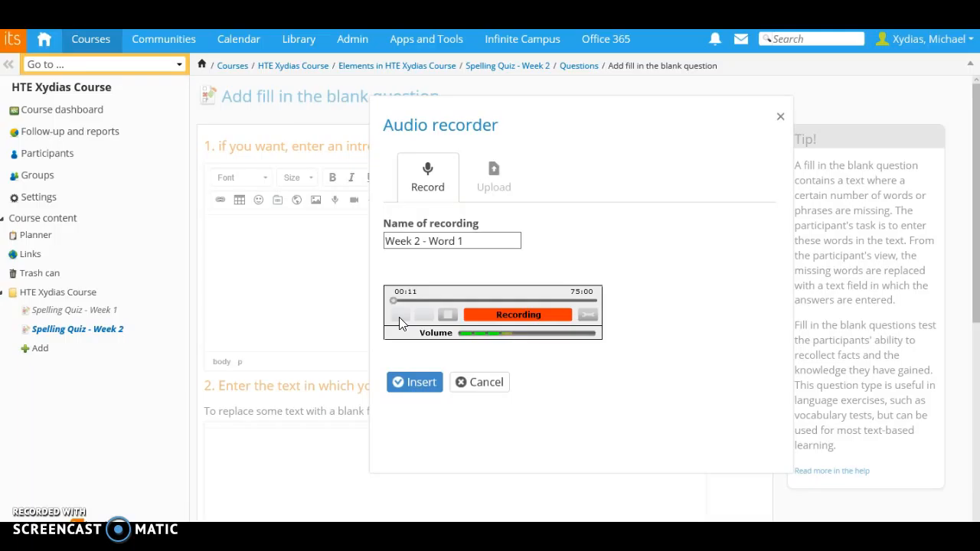
left_click(438, 316)
left_click(439, 317)
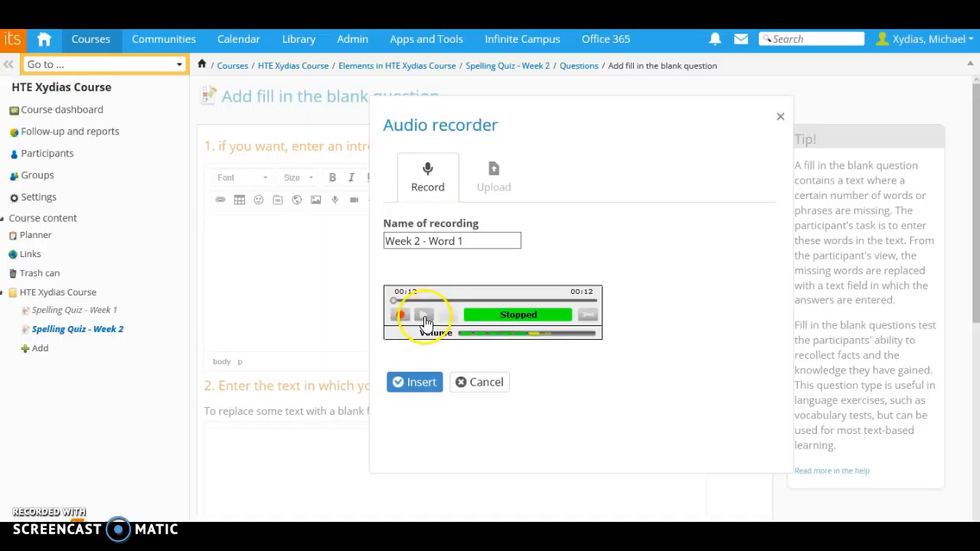
- Play back part of the Week 2 - Word 1 recording and insert it into the introduction text
left_click(427, 320)
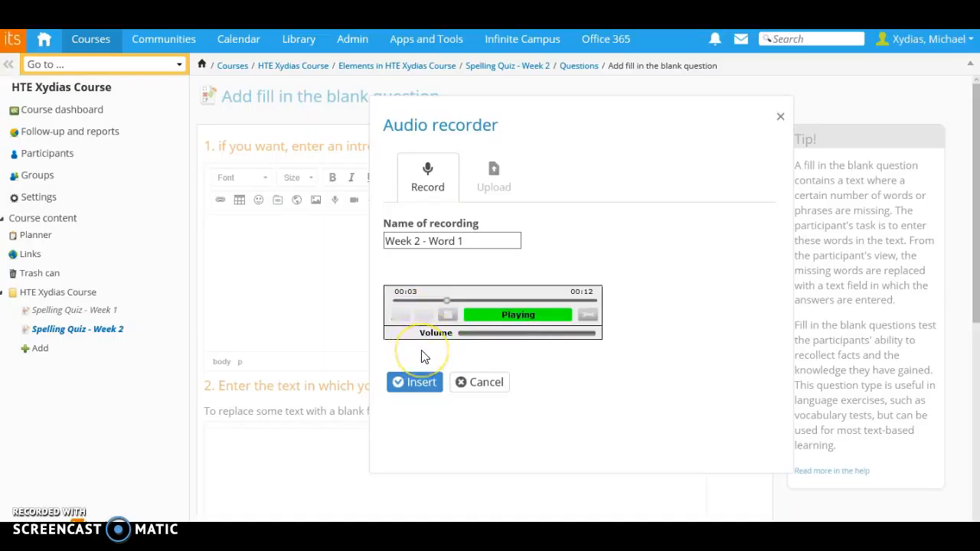
left_click(446, 315)
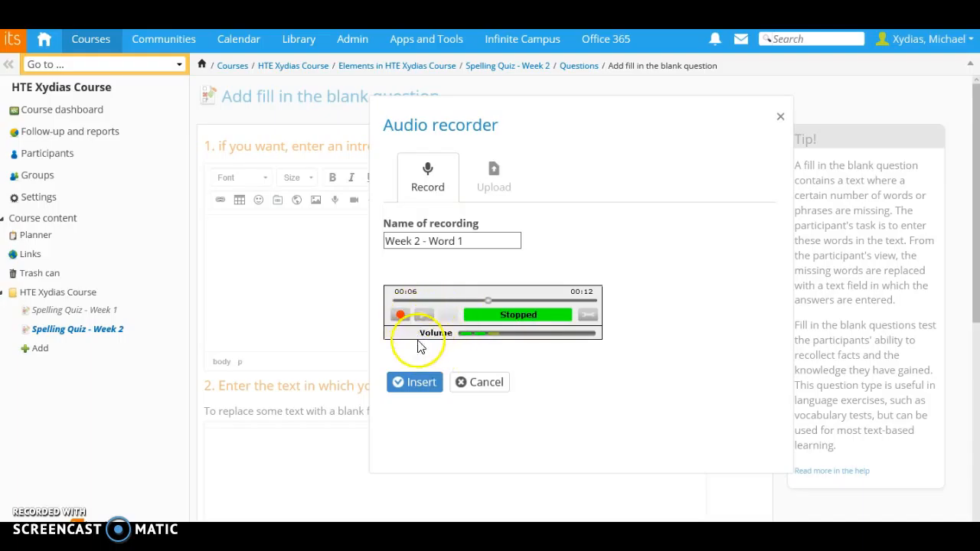
left_click(420, 385)
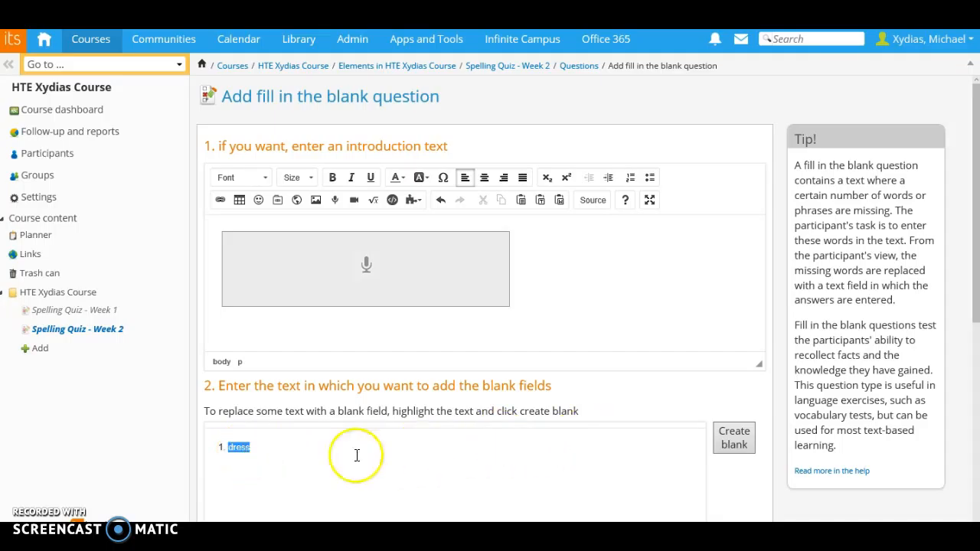
- Enter "1. dress" as the question text and turn the word dress into a blank field
left_click(731, 437)
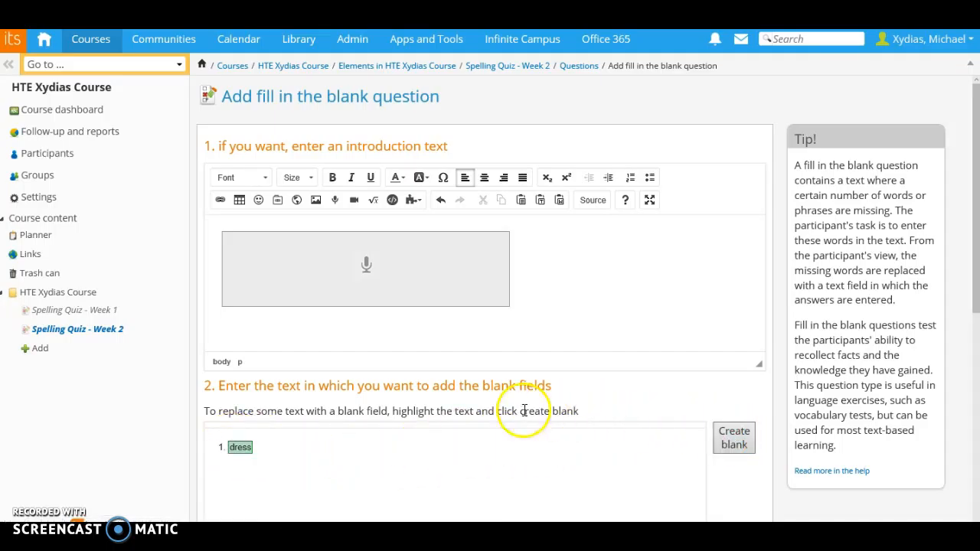
scroll(388, 402, "down", 1)
scroll(388, 402, "down", 3)
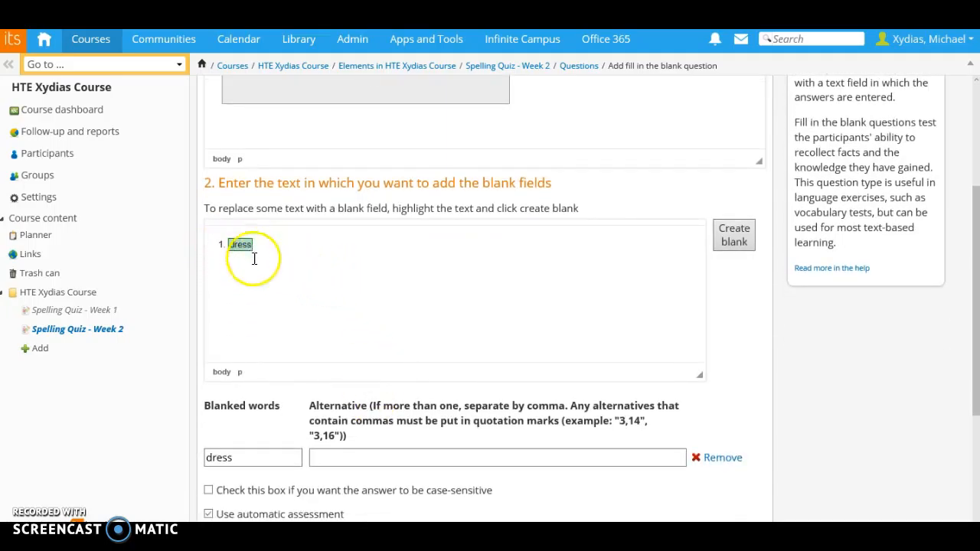
- Set the dress question's score value to 10, then save it and start another fill in the blank question
scroll(329, 285, "down", 5)
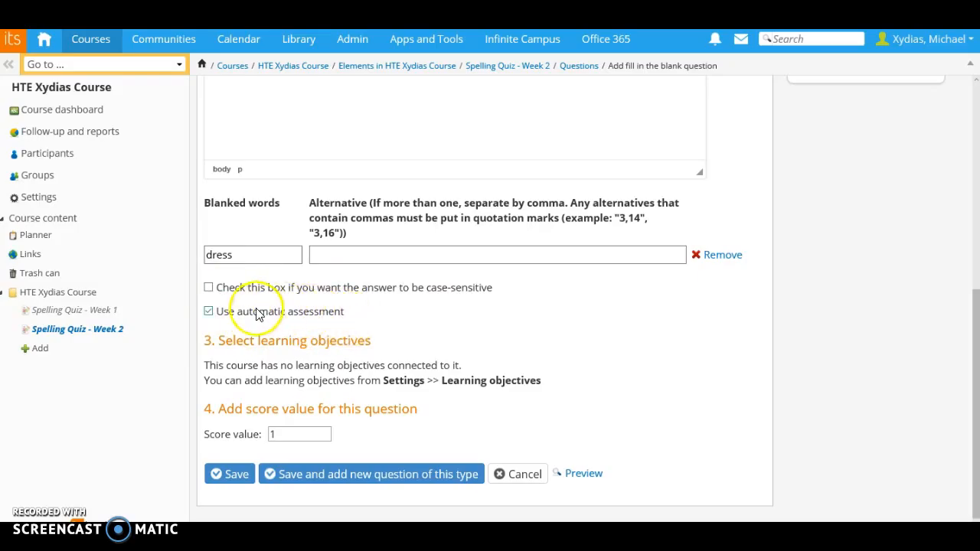
scroll(381, 347, "down", 1)
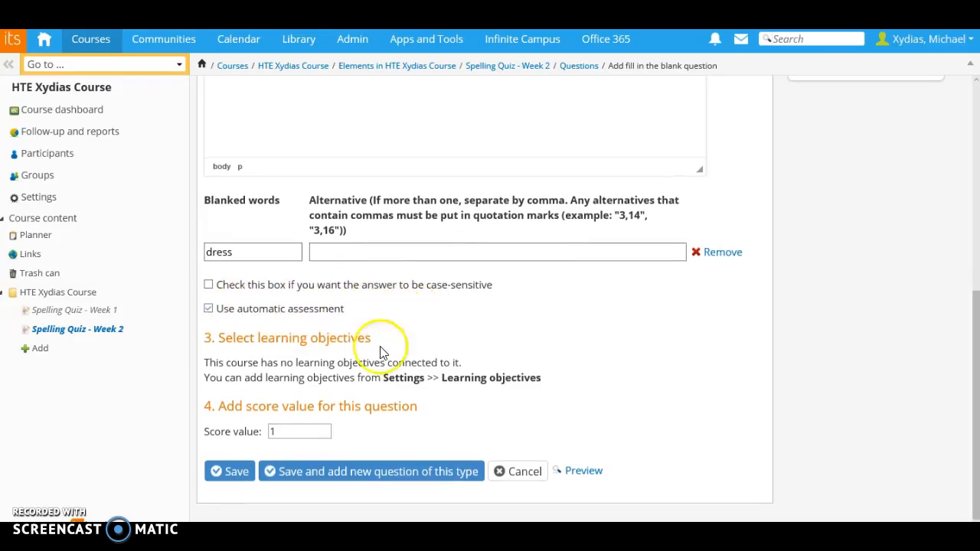
left_click(306, 433)
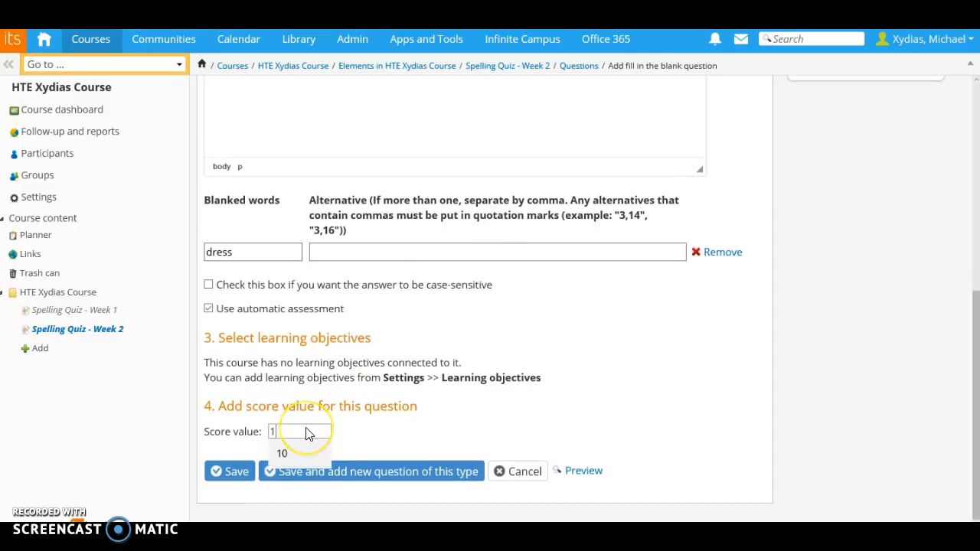
left_click(419, 438)
left_click(357, 473)
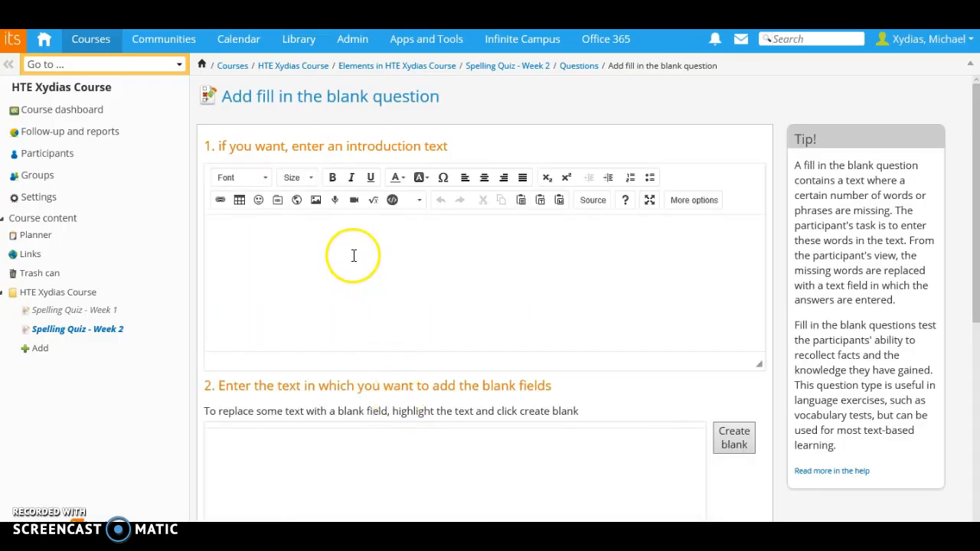
- Record an audio clip named "Week 2 - Word 2" for the new question's introduction, allowing microphone access
left_click(334, 204)
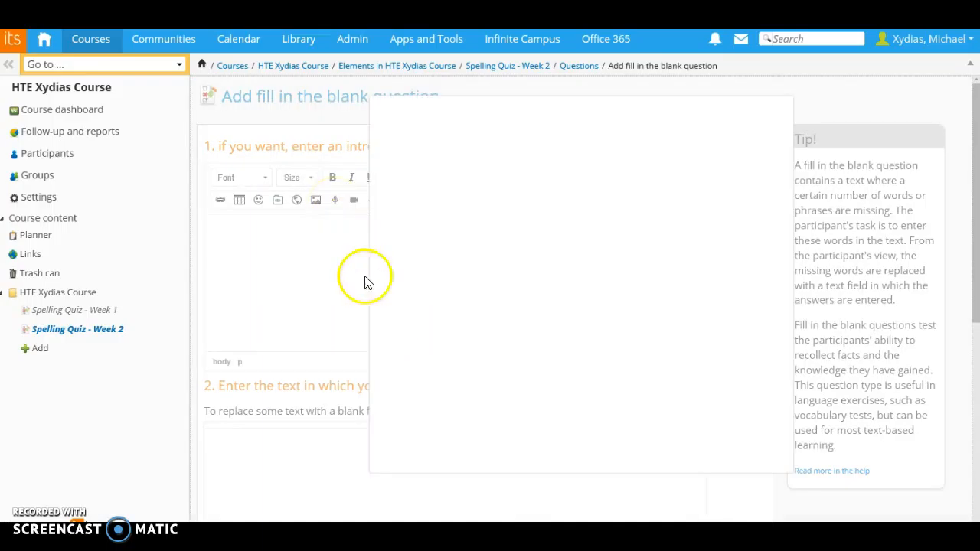
left_click(429, 244)
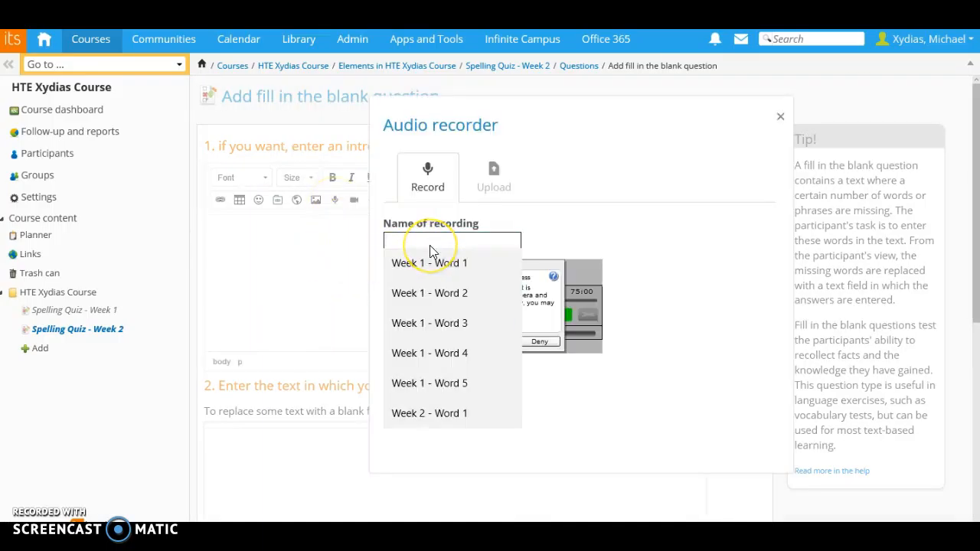
type("Week 2 - Word 2")
left_click(483, 344)
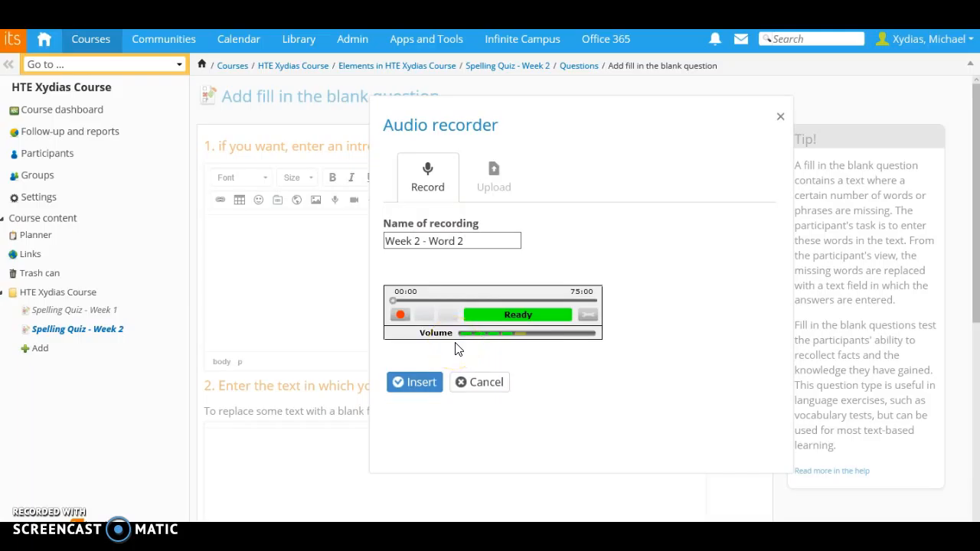
left_click(401, 315)
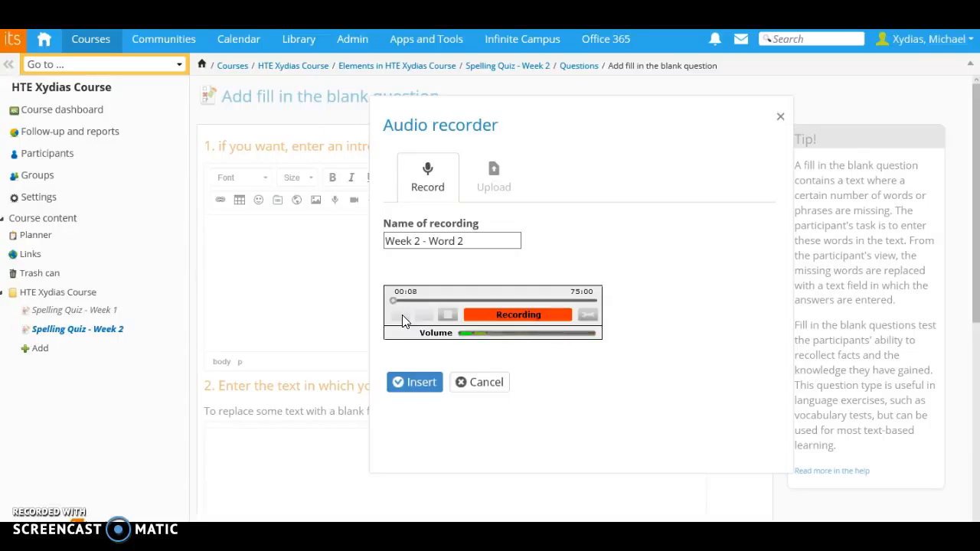
left_click(398, 315)
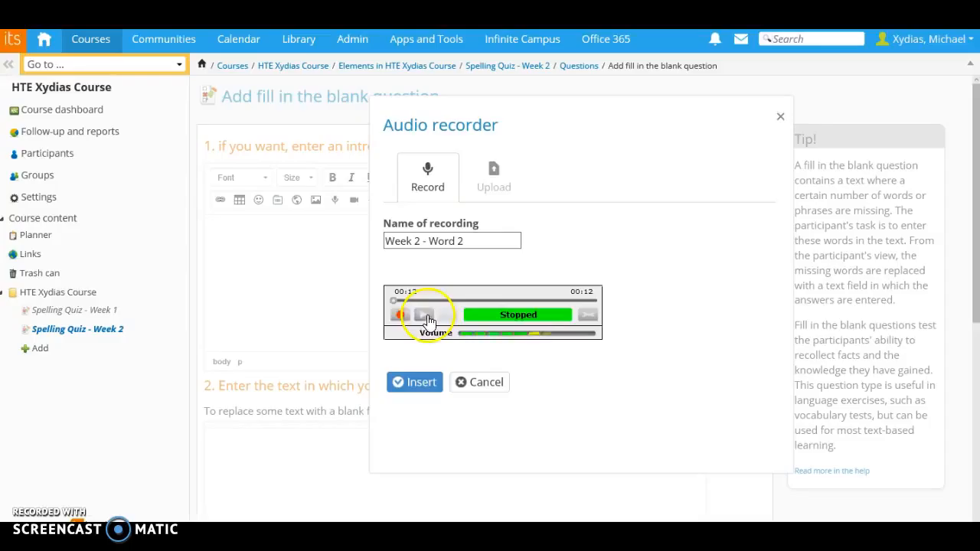
- Play back part of the Week 2 - Word 2 recording and insert it into the introduction text
left_click(424, 320)
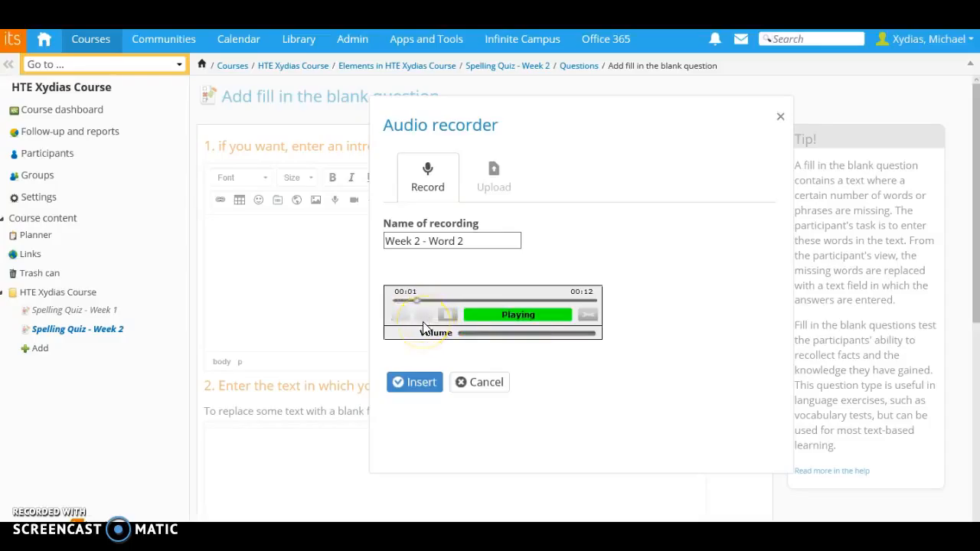
left_click(448, 314)
left_click(417, 382)
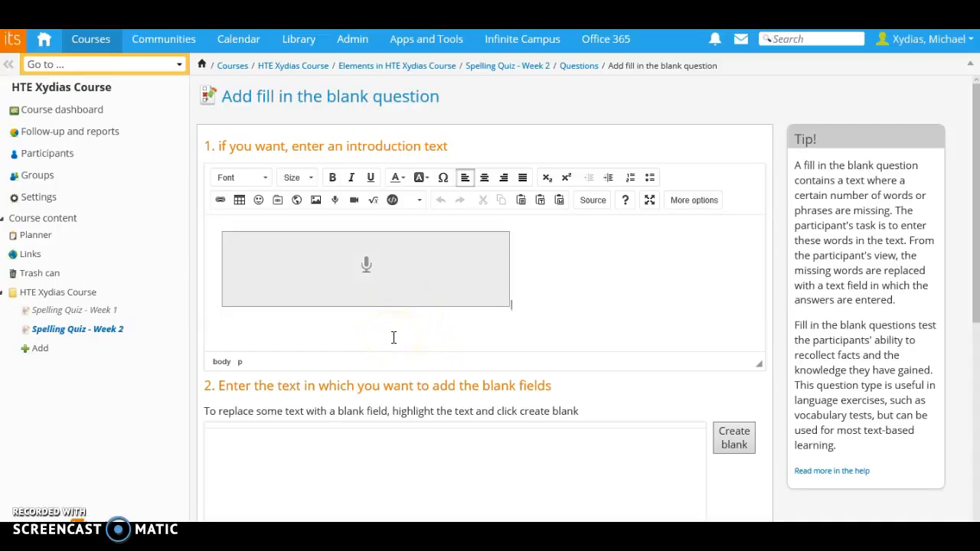
- Enter "2. pen" as the question text and turn the word pen into a blank field
left_click(296, 452)
double_click(235, 447)
left_click(744, 451)
scroll(431, 372, "down", 4)
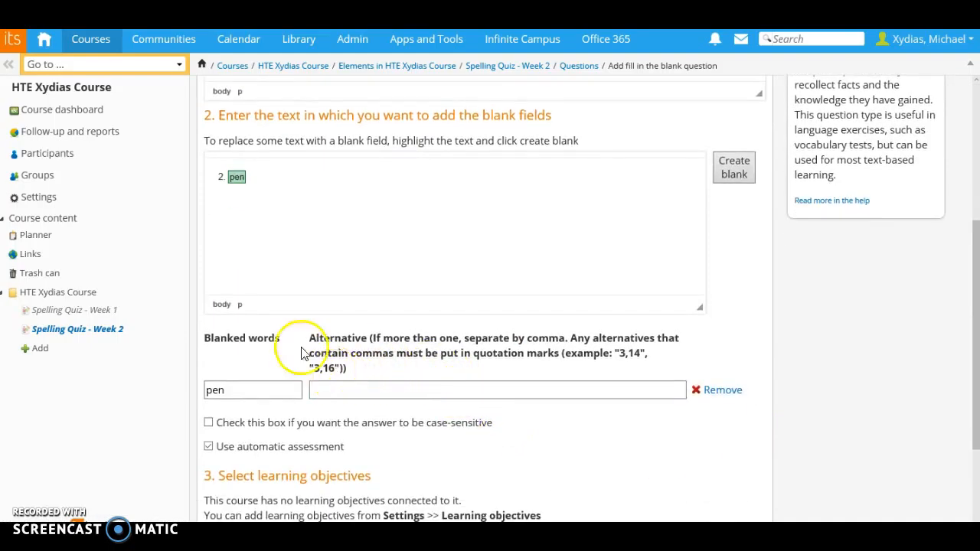
- Set the pen question's score value to 10 and save the question without adding another
scroll(285, 335, "down", 2)
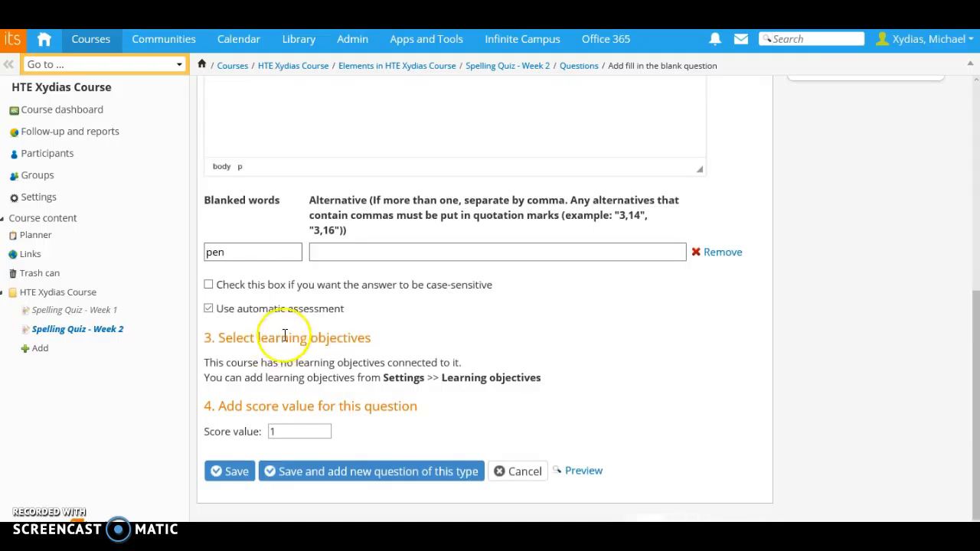
left_click(298, 438)
type("10")
left_click(236, 472)
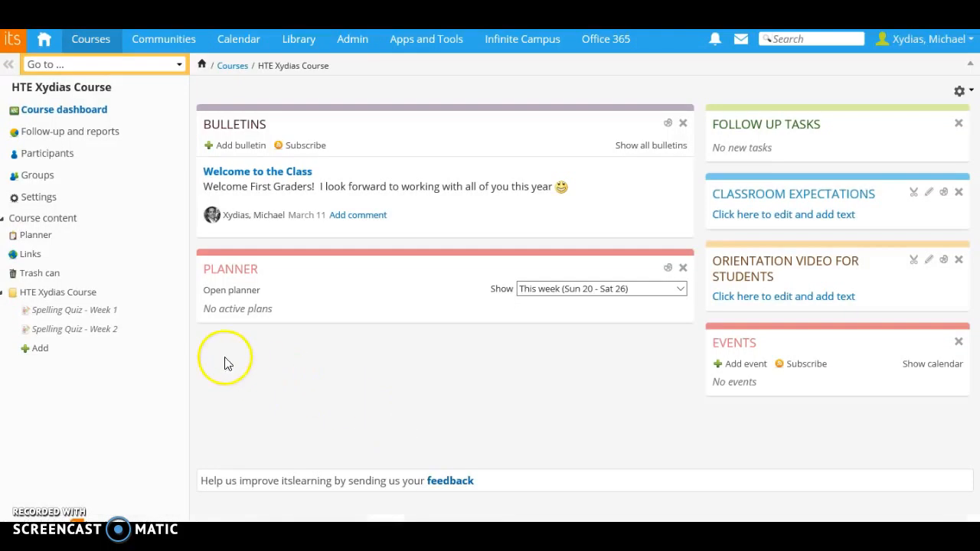
- Start reviewing the Spelling Quiz - Week 2 test, play question 1's recording and answer it with "dress"
left_click(96, 329)
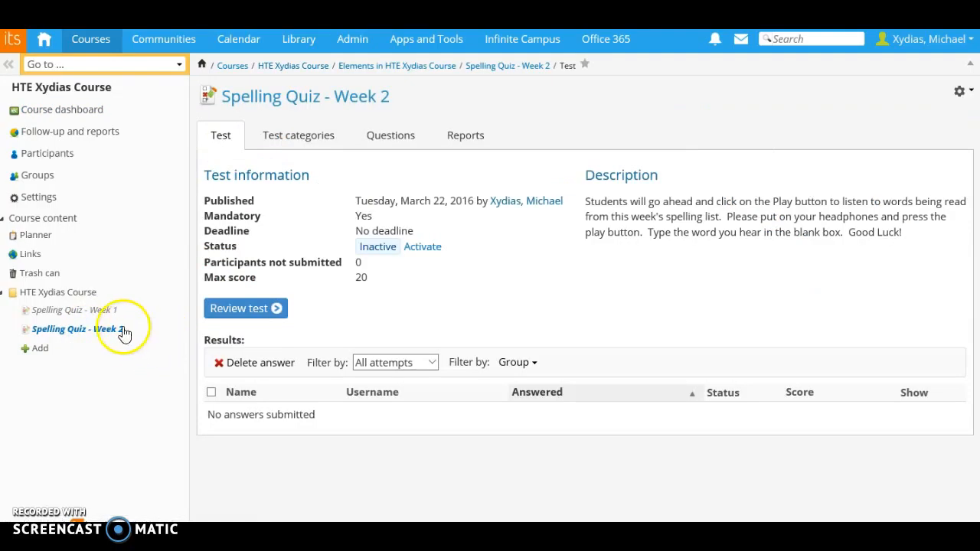
left_click(249, 310)
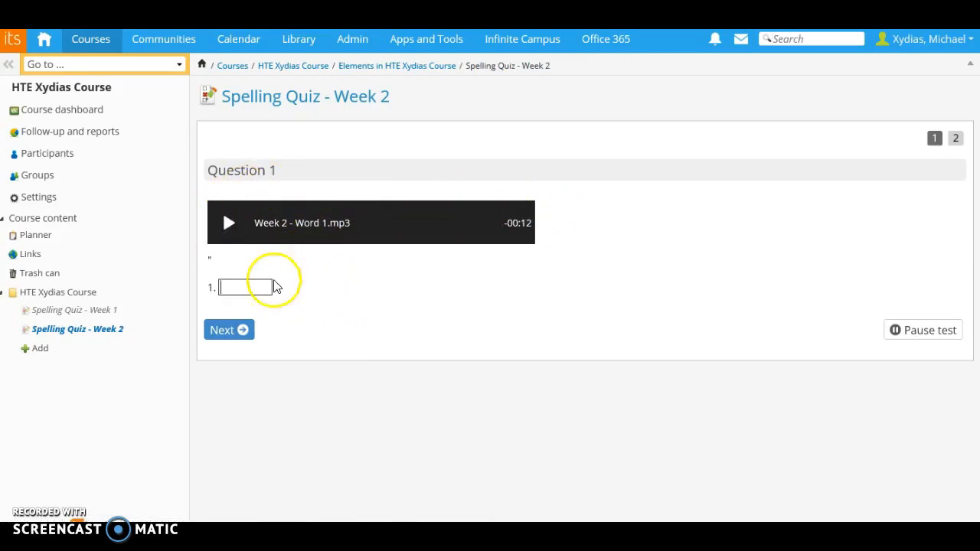
left_click(226, 224)
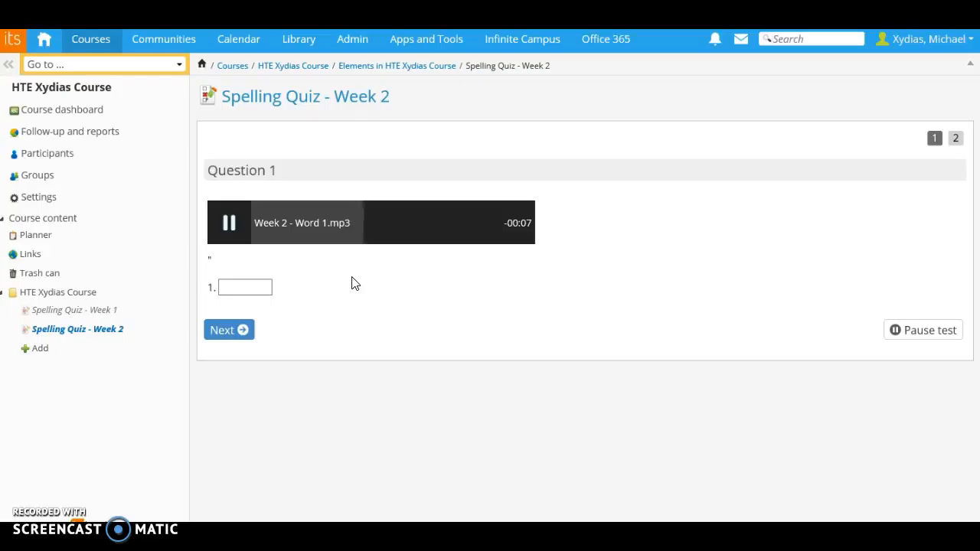
left_click(259, 285)
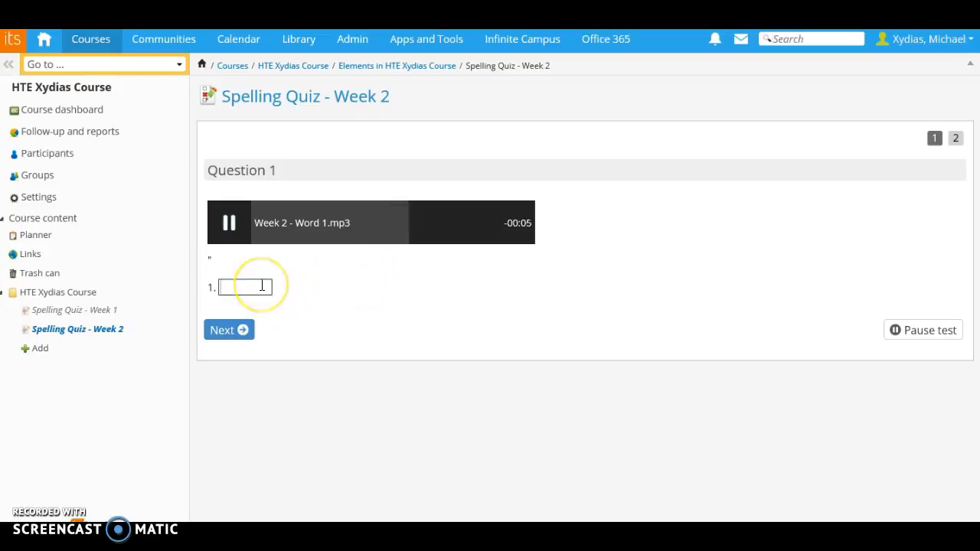
type("dress")
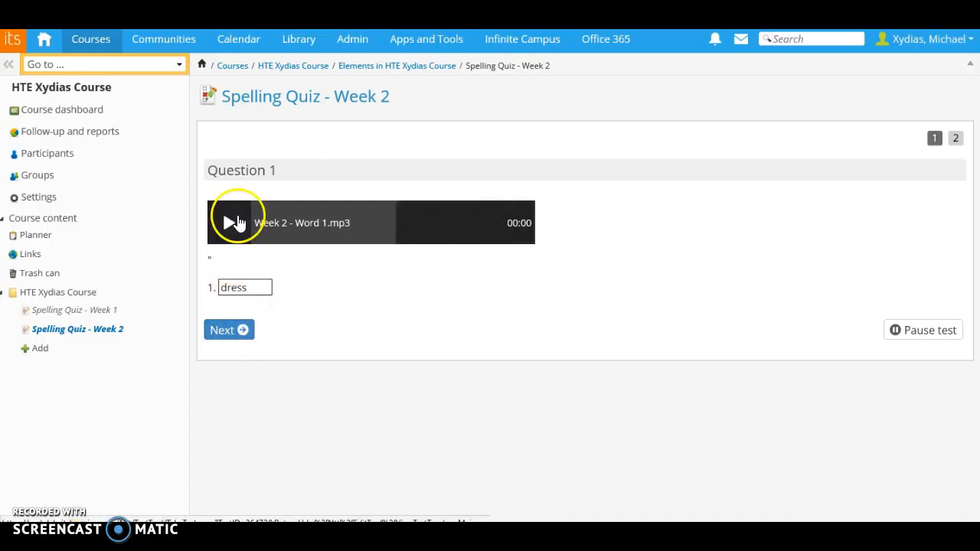
- Continue to question 2, play part of its recording, pause it and answer with "PEN"
left_click(238, 333)
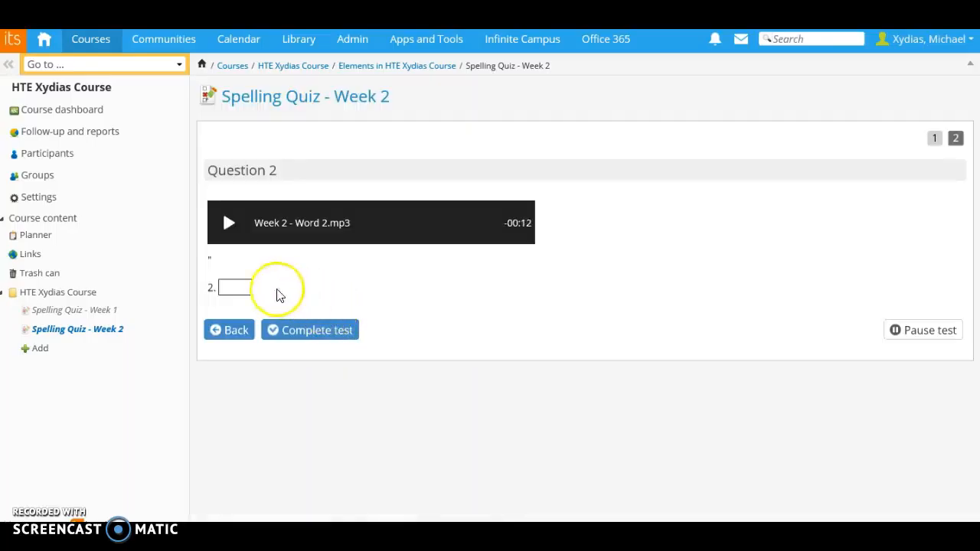
left_click(229, 223)
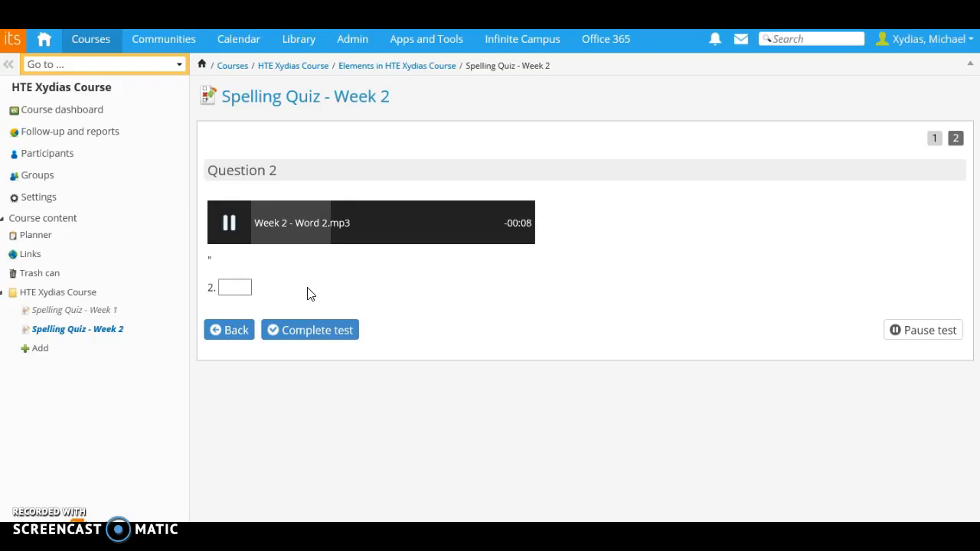
left_click(236, 287)
left_click(229, 222)
left_click(238, 287)
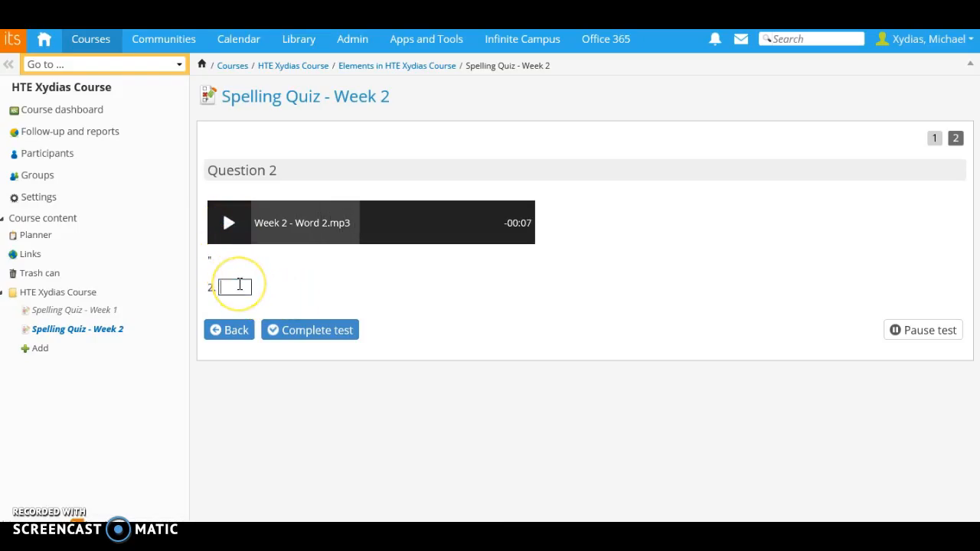
type("PEN")
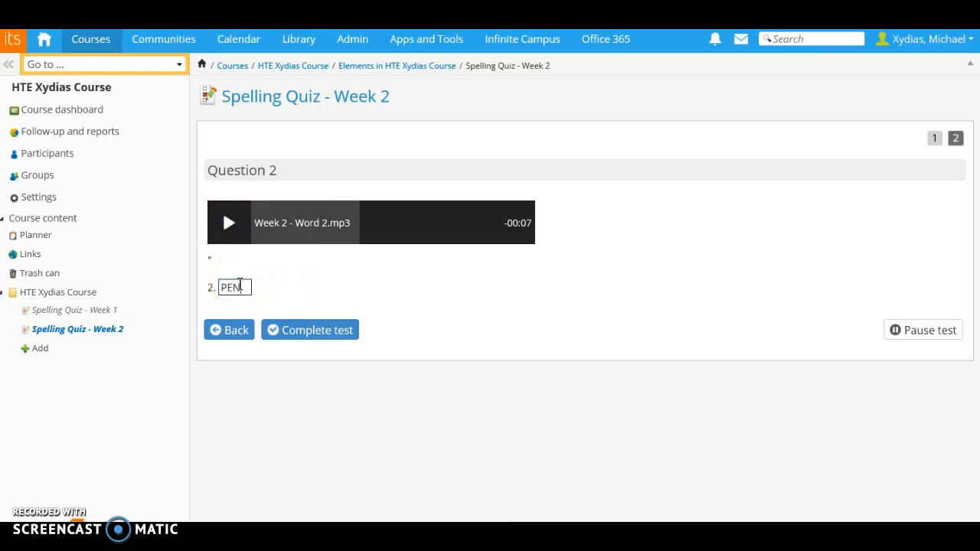
- Complete and submit the reviewed test, examine the detailed results of both submitted answers, and return to the result summary
left_click(319, 332)
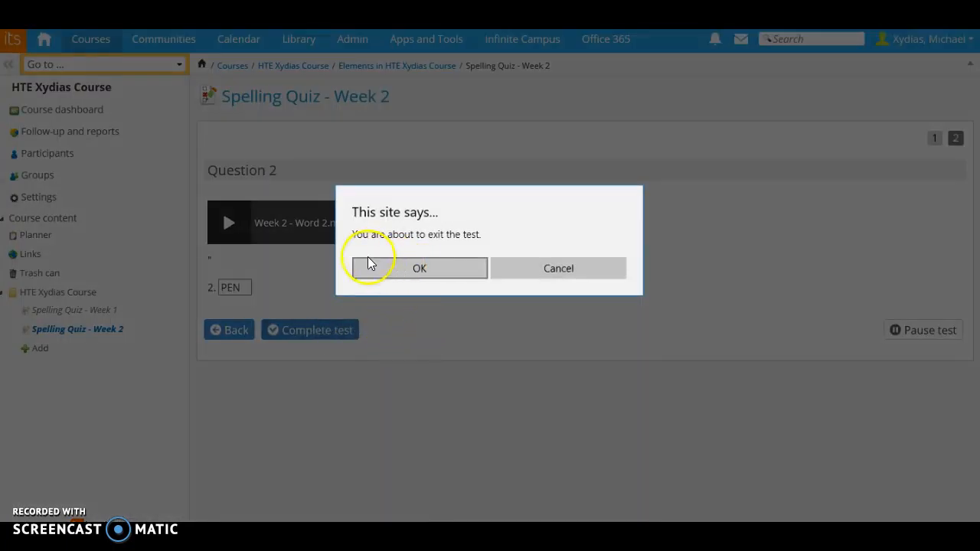
left_click(419, 273)
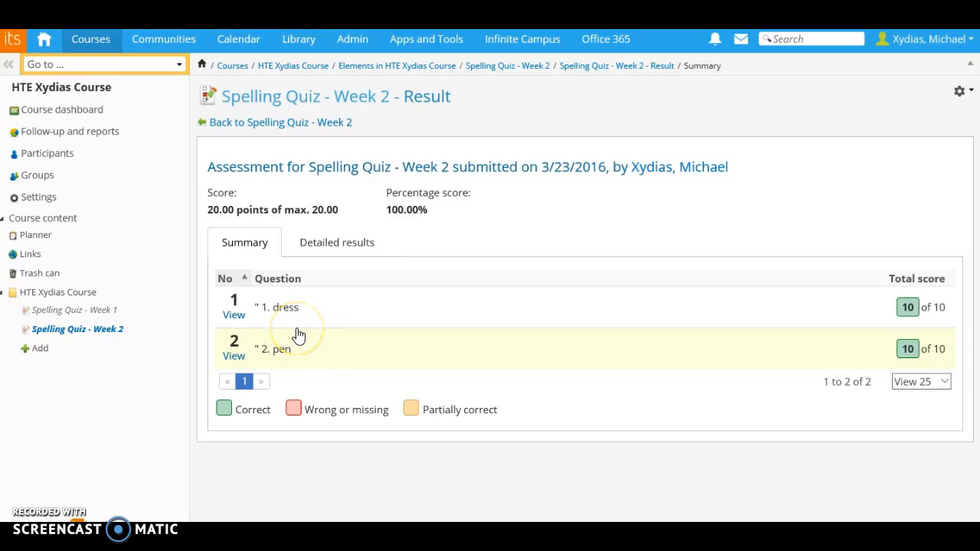
left_click(355, 253)
scroll(597, 239, "down", 1)
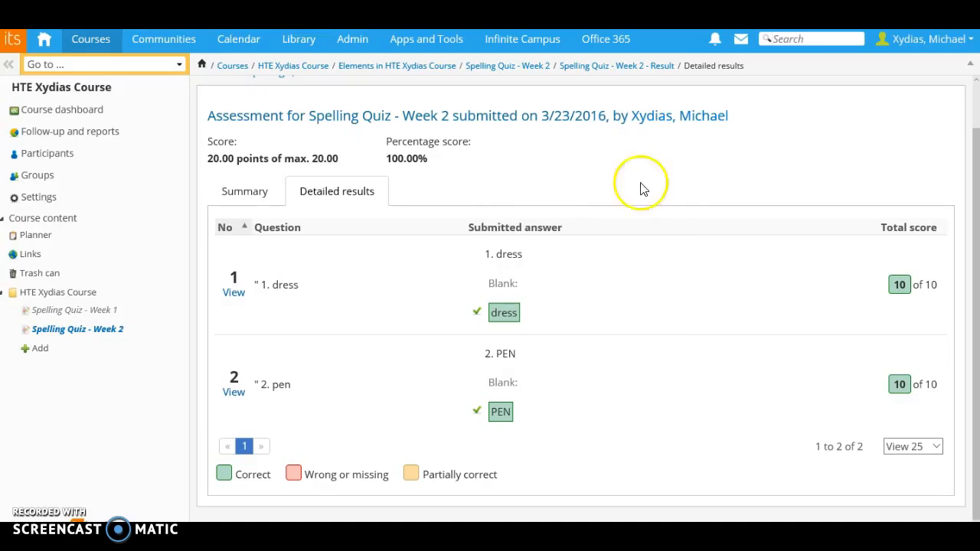
left_click(241, 197)
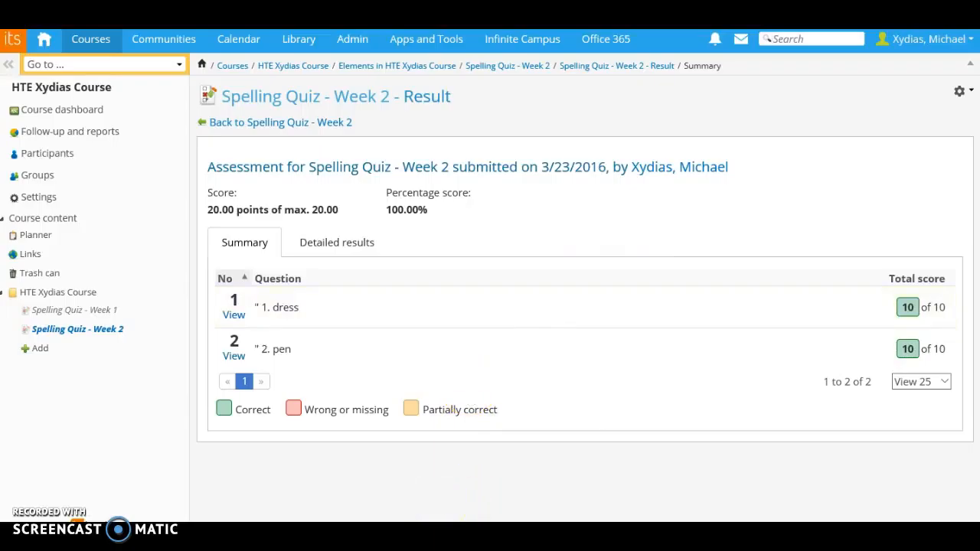
- Open the Spelling Quiz - Week 2 test's overview and activate the test
left_click(80, 330)
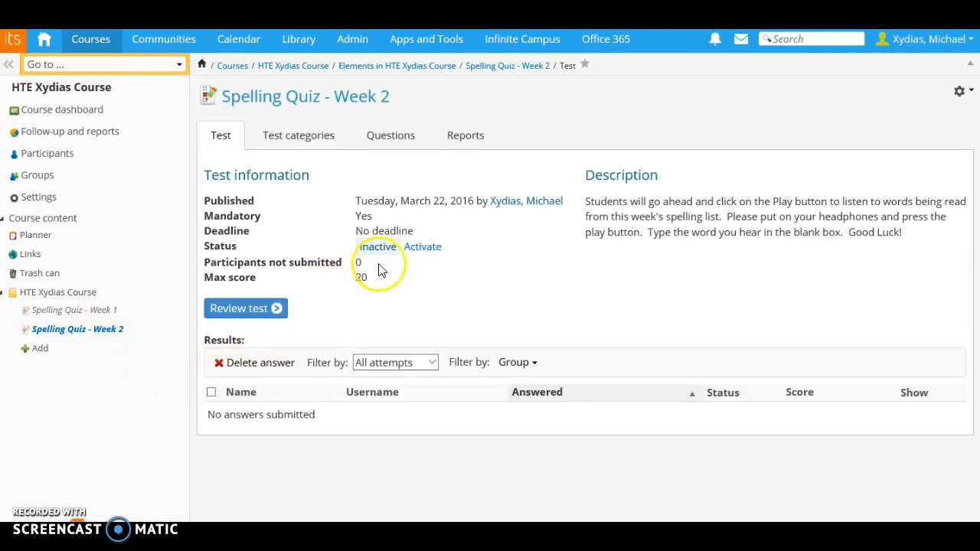
left_click(423, 248)
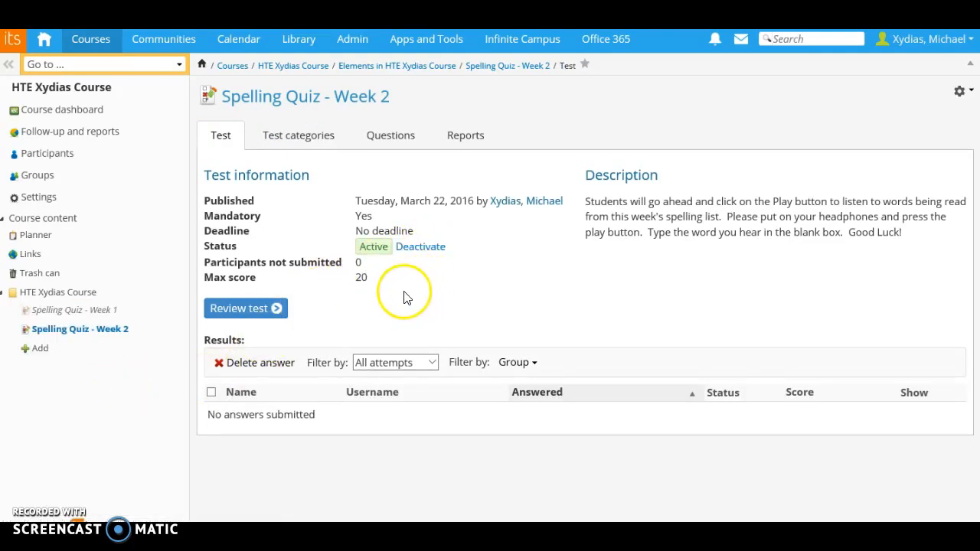